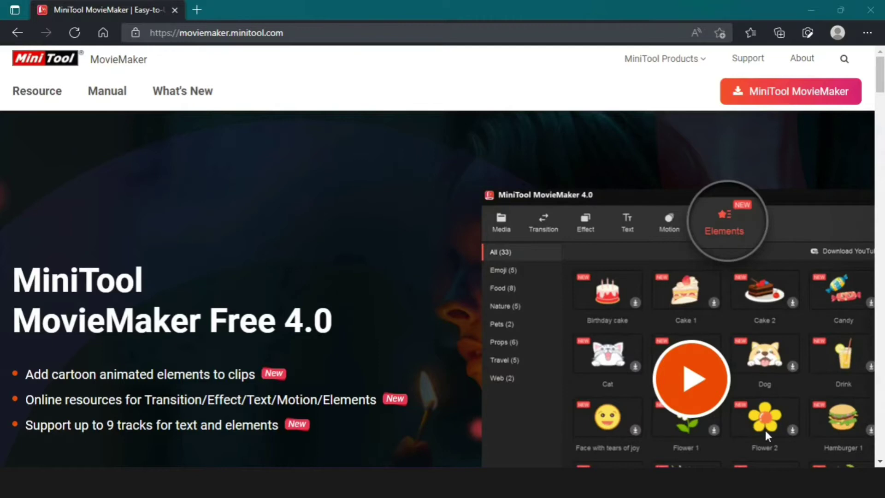
Scroll through the MiniTool MovieMaker homepage at moviemaker.minitool.com in Edge
click(851, 452)
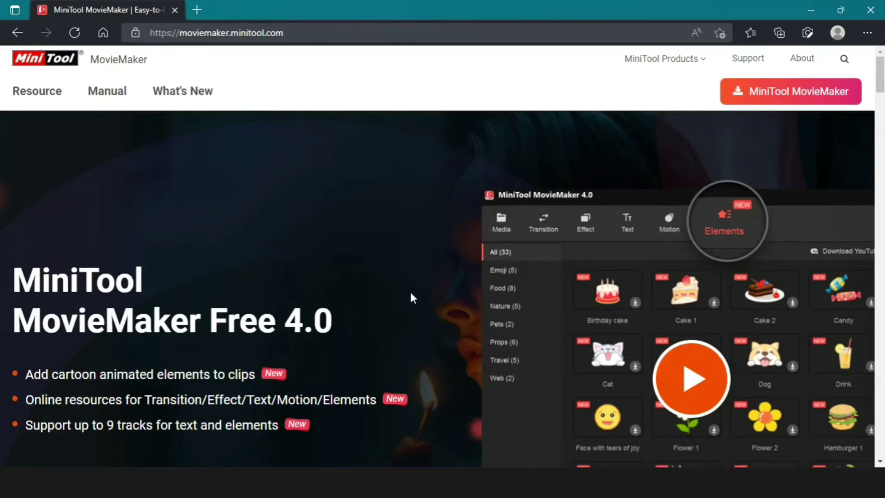
scroll(434, 188, down, 4)
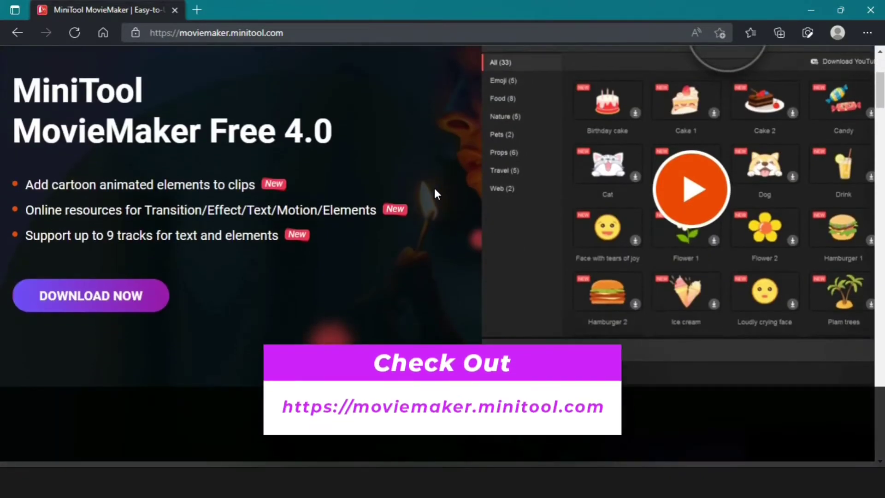
scroll(434, 188, down, 7)
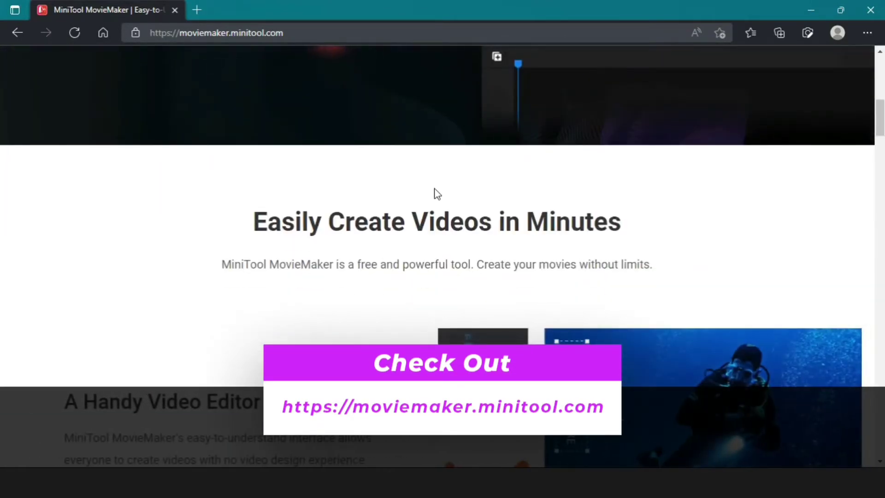
scroll(435, 188, down, 5)
scroll(433, 188, up, 12)
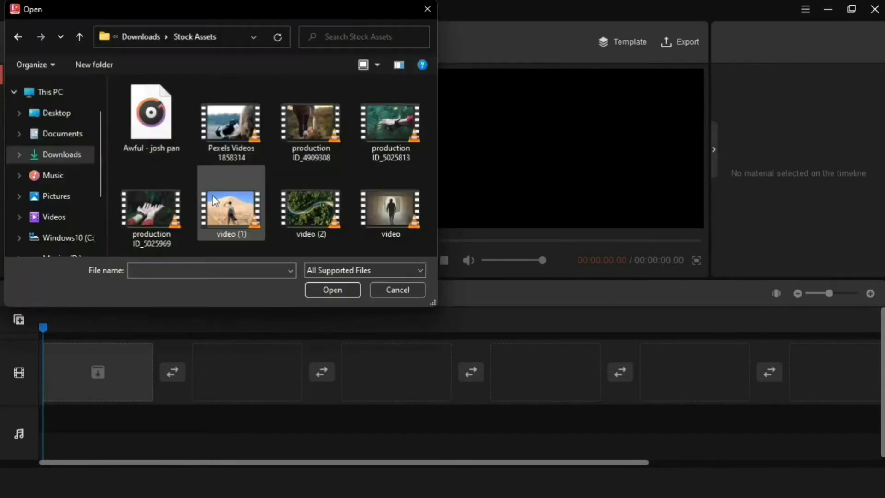
Import Pexels Videos 1858314, production ID_4909308, ID_5025813, video (1) and Awful - josh pan
click(243, 146)
ctrl+click(318, 139)
ctrl+click(399, 137)
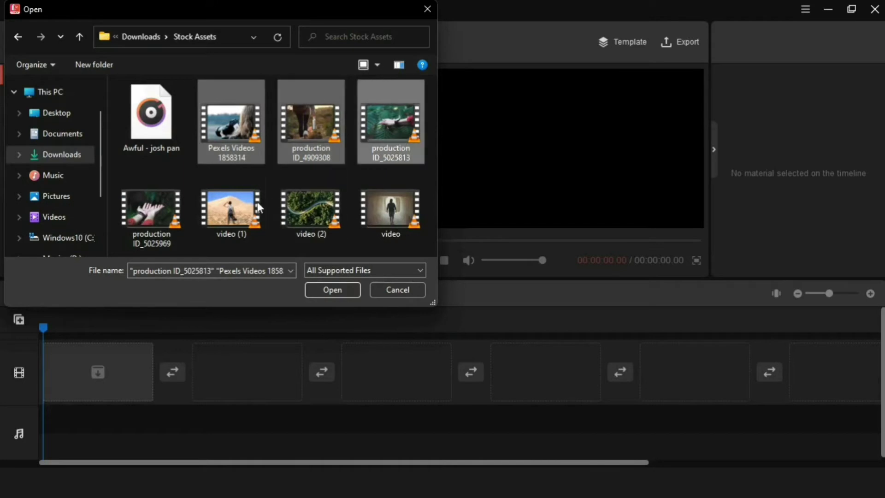
ctrl+click(231, 221)
ctrl+click(151, 115)
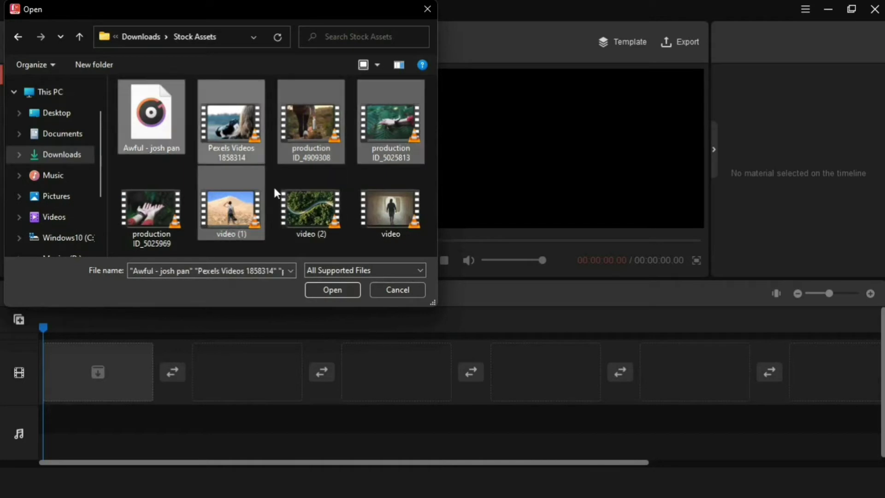
click(341, 292)
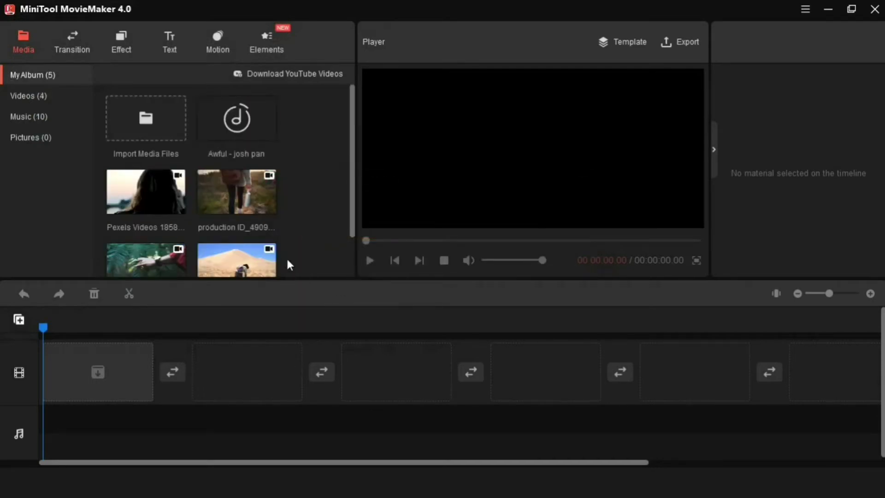
Add the Pexels Videos clip and the hiking clip to the timeline
mouse_move(178, 218)
click(179, 207)
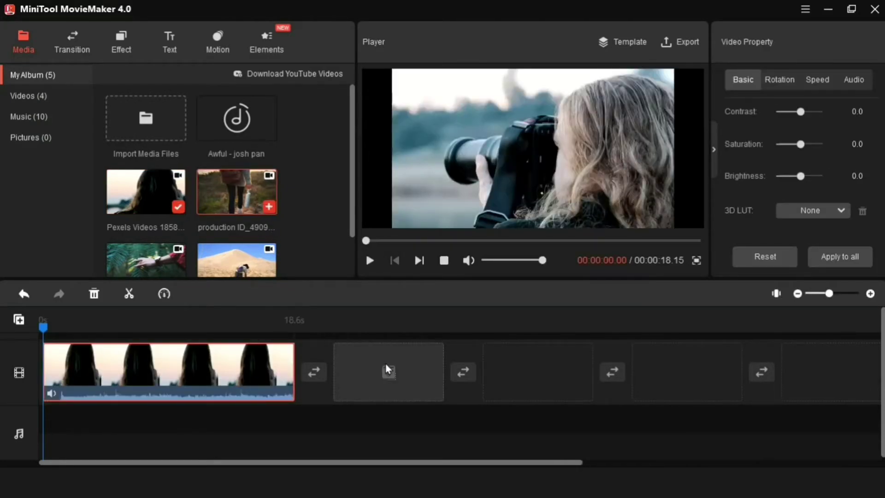
drag(386, 364, 383, 372)
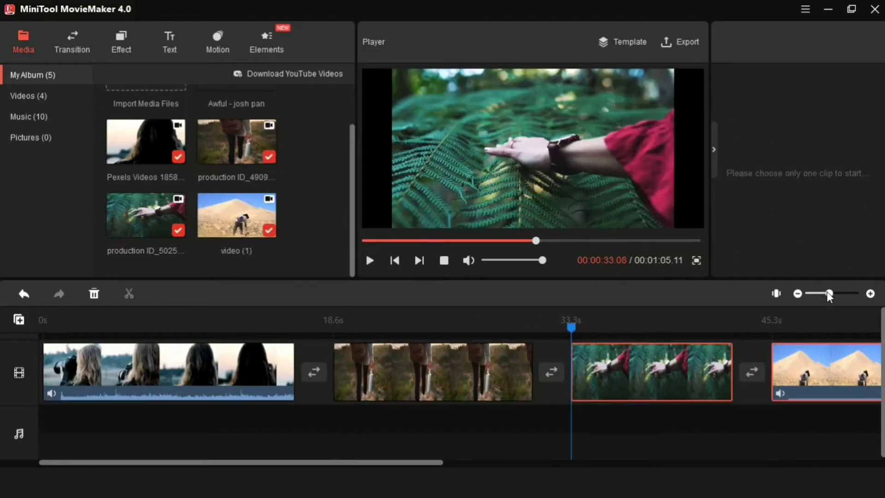
Move the photographer clip after the desert clip and set the playhead about 5 s in
mouse_move(827, 290)
mouse_down()
mouse_move(812, 292)
mouse_move(819, 299)
mouse_up()
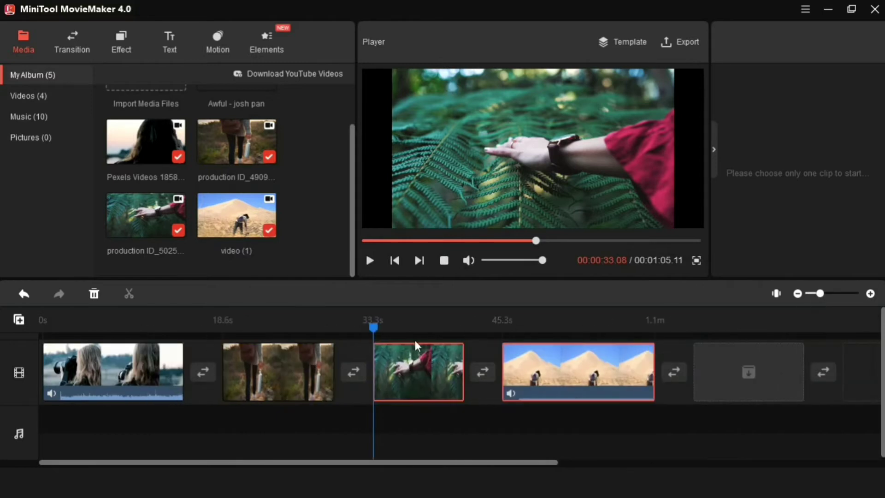
drag(381, 334, 49, 396)
click(119, 346)
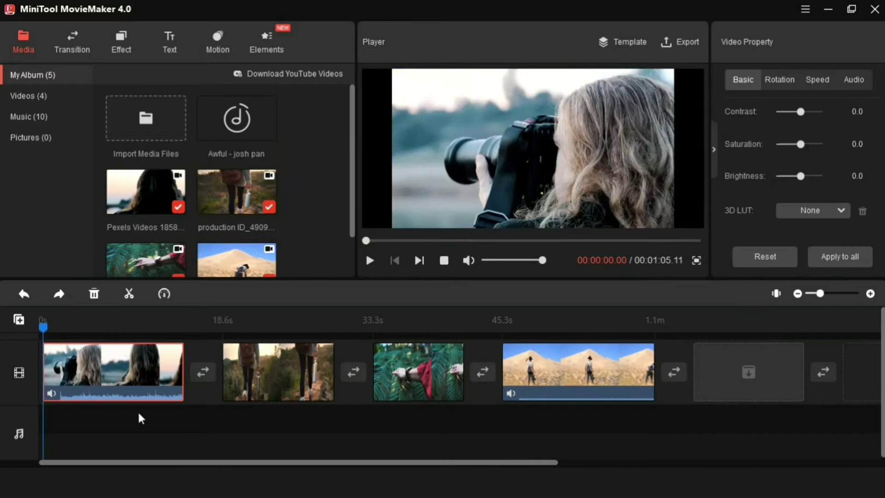
drag(115, 371, 585, 372)
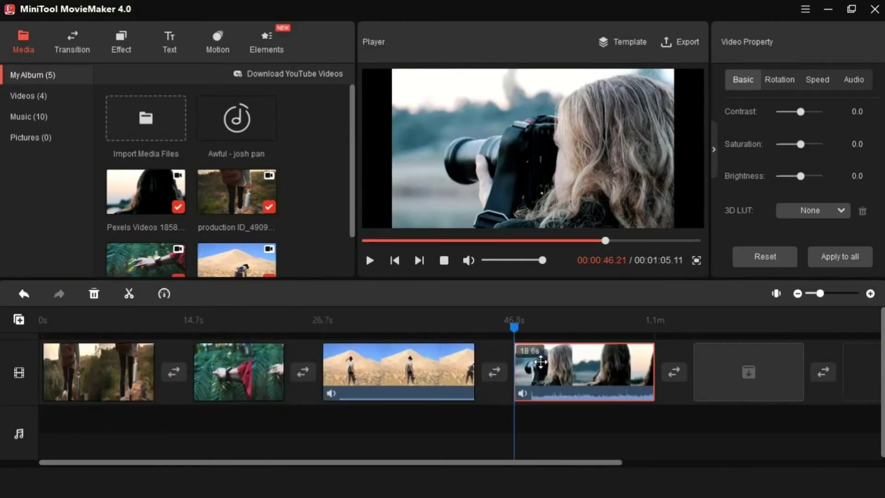
click(71, 375)
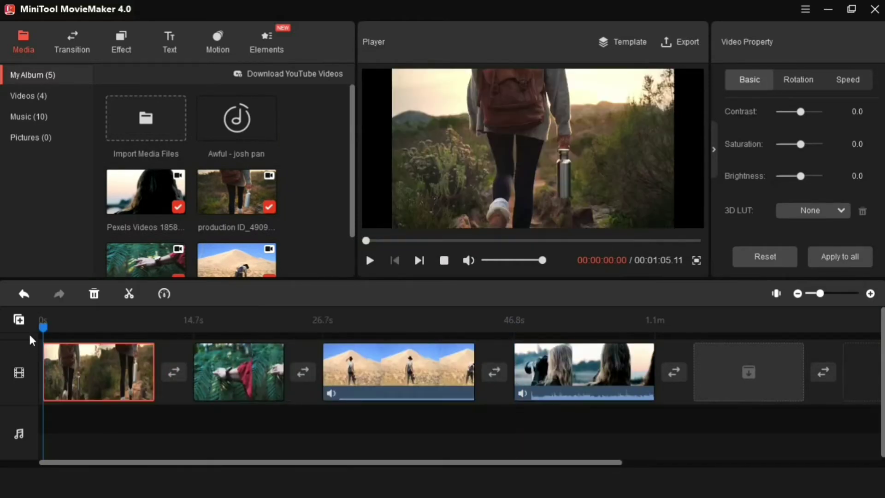
drag(46, 338, 85, 353)
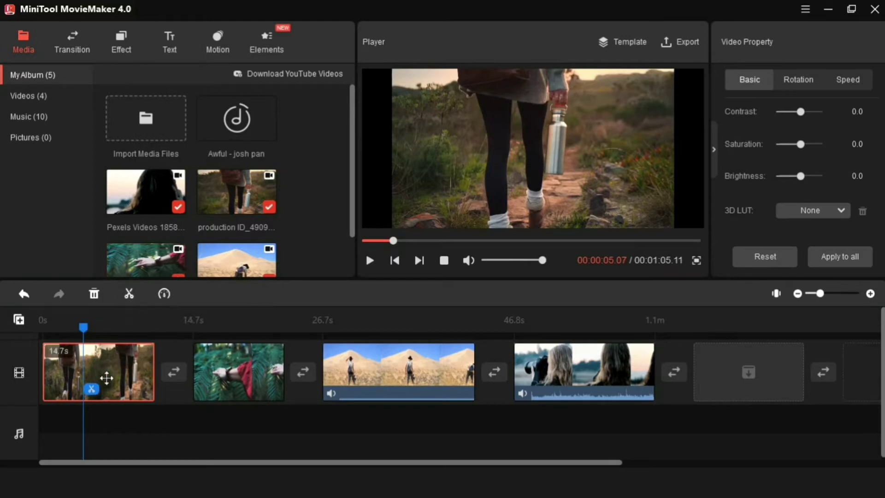
Split the hiking clip at 5.3 s; give piece two contrast 11.0, saturation -4.8, brightness 6.2
click(94, 389)
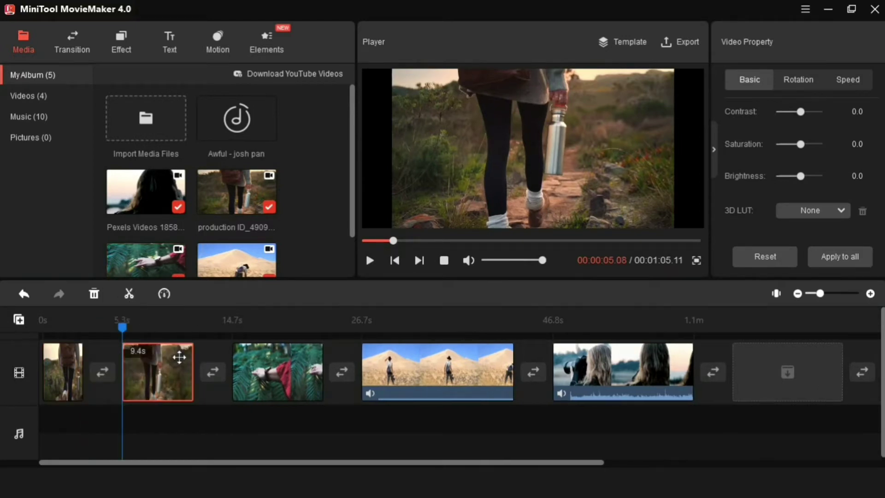
drag(800, 111, 799, 144)
drag(800, 175, 802, 176)
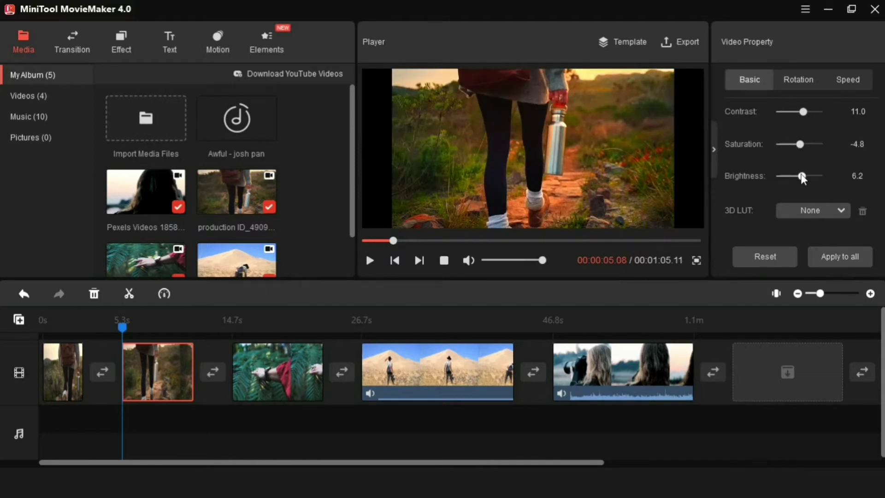
Reset the piece's colour adjustments and try the 007 Series, darker film and Walking Dead LUTs
click(765, 261)
click(813, 211)
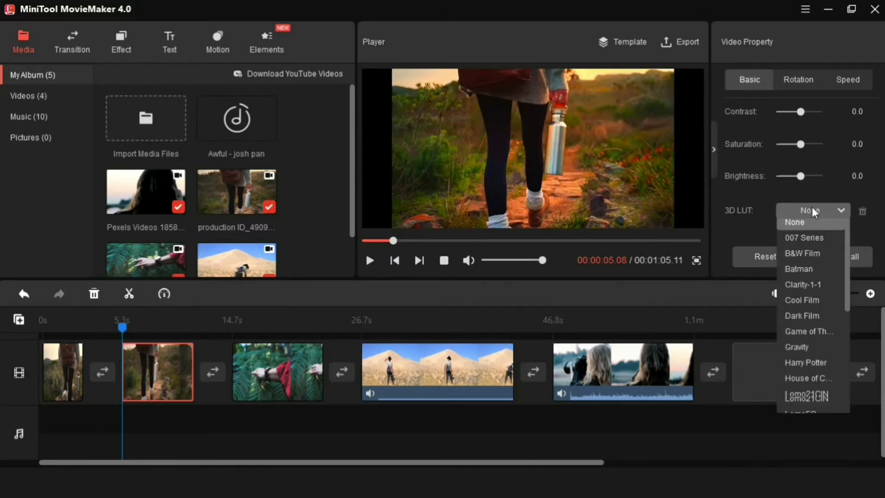
click(820, 239)
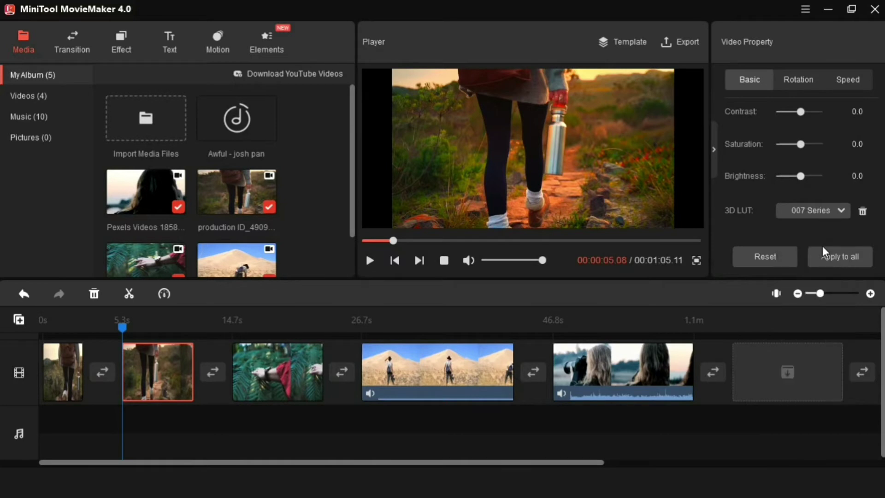
click(820, 217)
scroll(824, 276, down, 5)
click(825, 281)
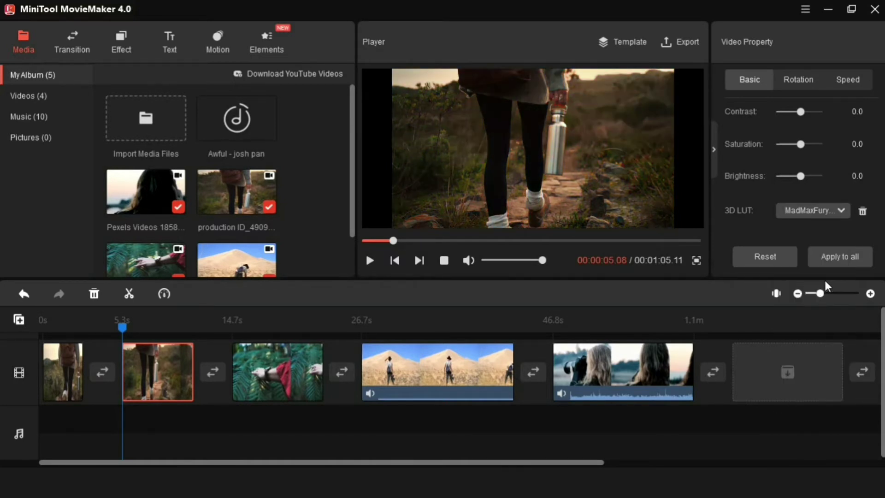
click(827, 210)
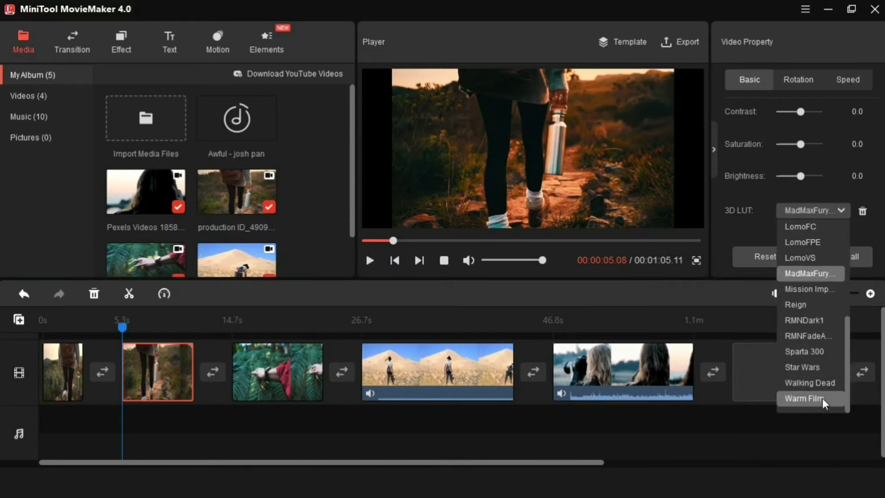
click(824, 385)
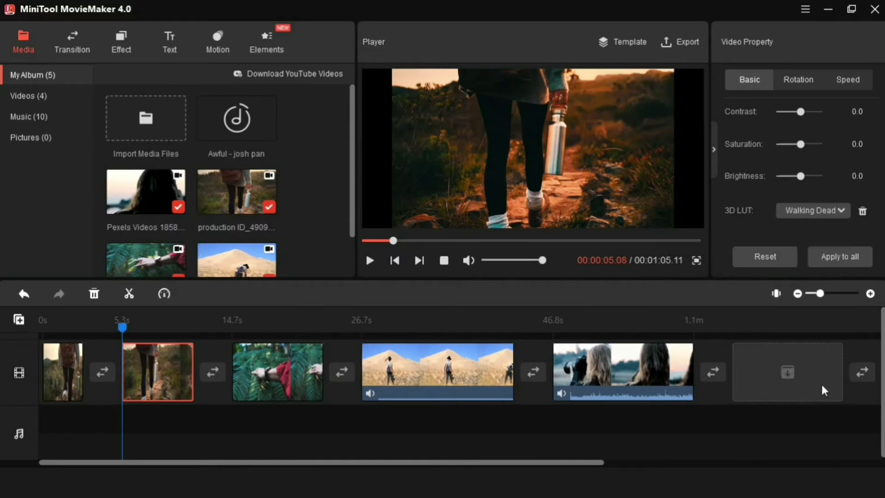
Clear the LUT from the piece, check its Rotation and Speed settings, then deselect it
click(828, 210)
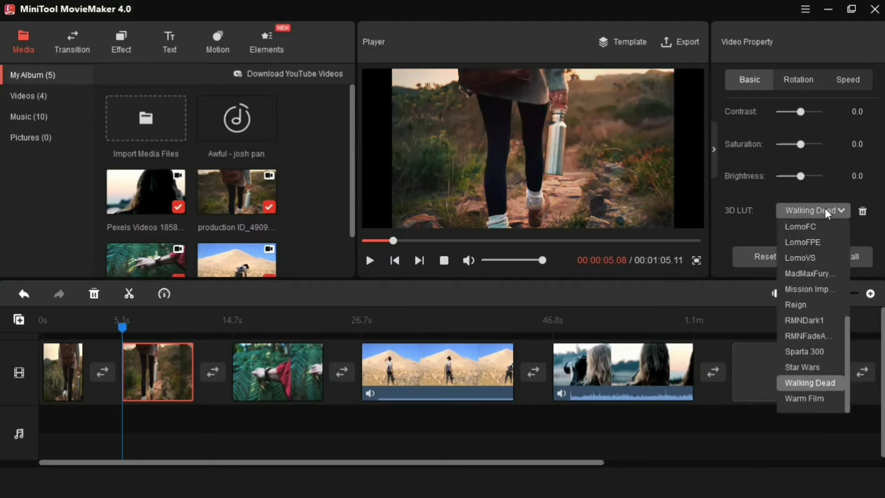
scroll(811, 258, up, 5)
click(778, 230)
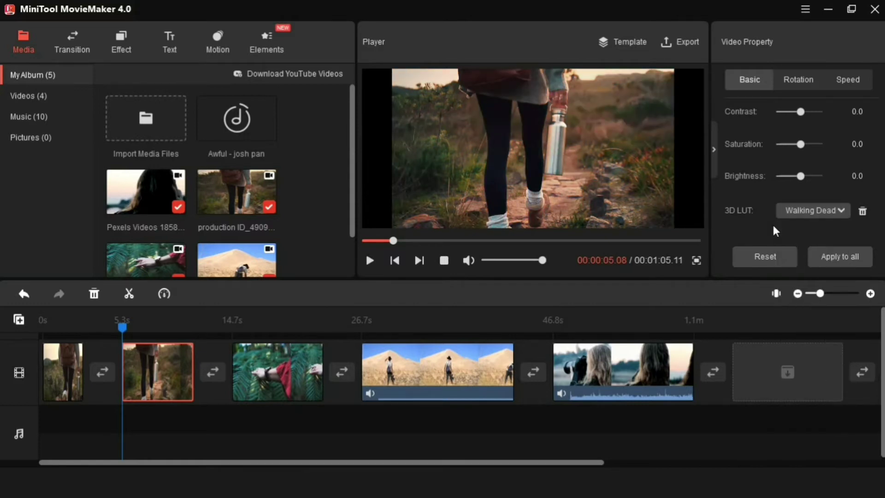
click(780, 255)
click(818, 86)
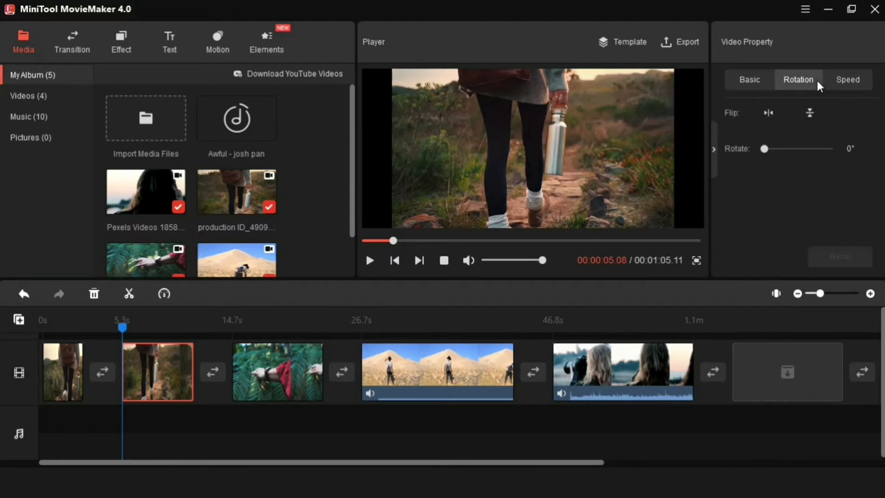
click(848, 80)
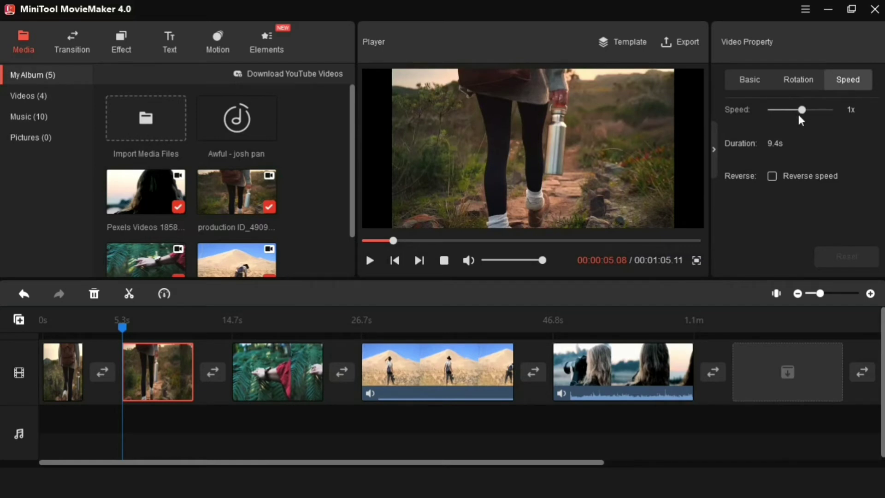
click(44, 322)
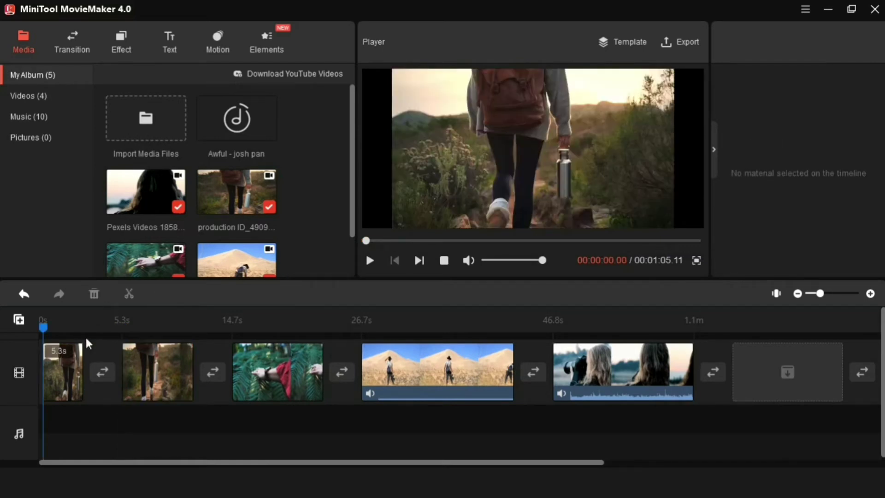
click(86, 48)
scroll(236, 122, up, 2)
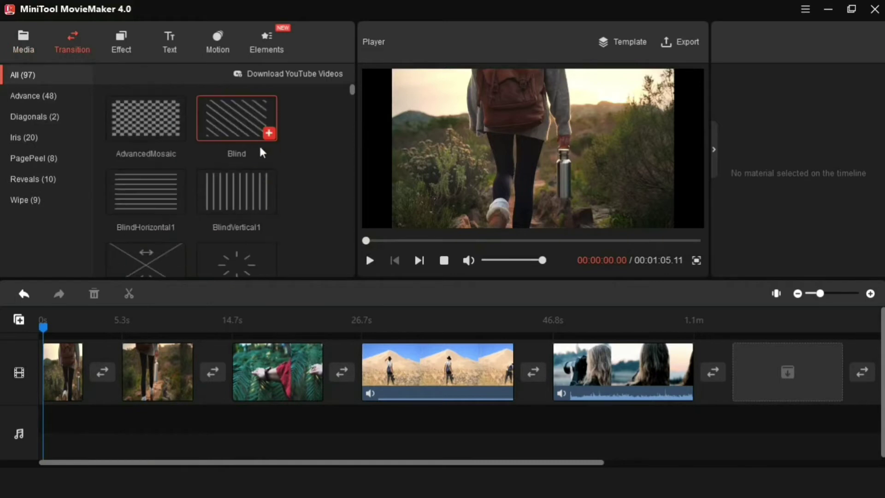
scroll(341, 114, down, 3)
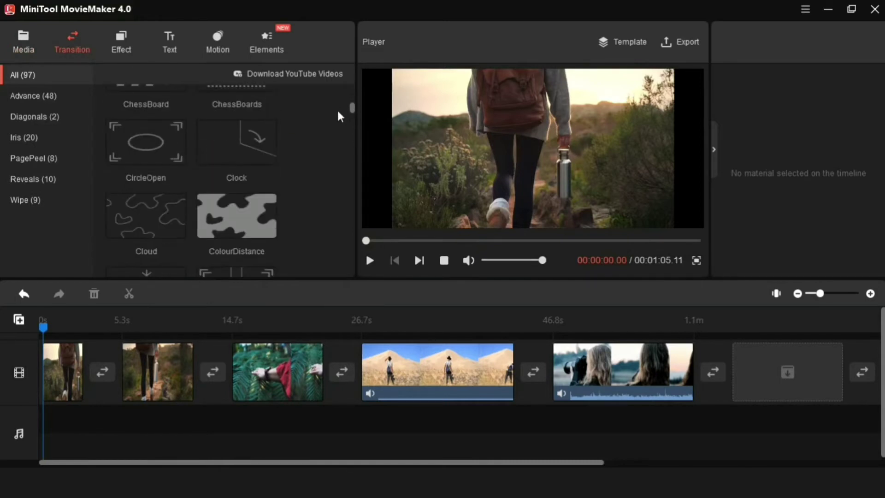
scroll(338, 115, up, 3)
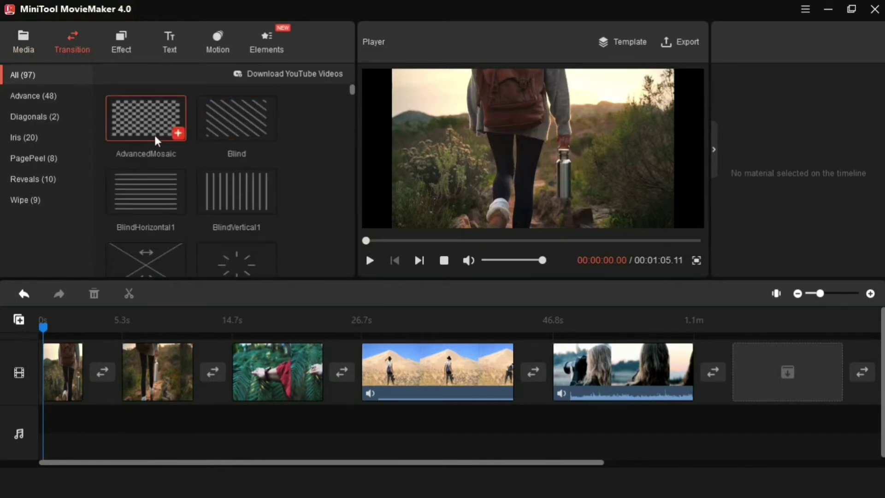
mouse_move(155, 137)
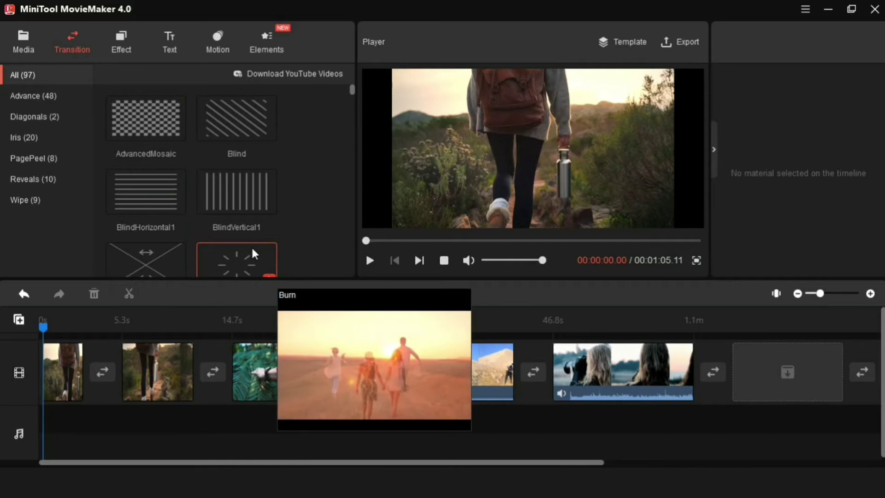
scroll(255, 254, down, 3)
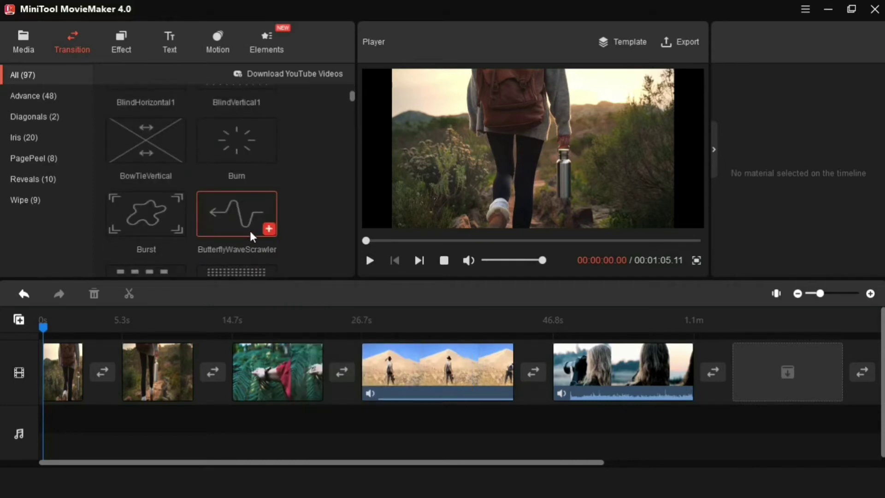
Insert ButterflyWaveScrawler between the second and third clips and preview it
mouse_move(253, 233)
drag(216, 374, 213, 372)
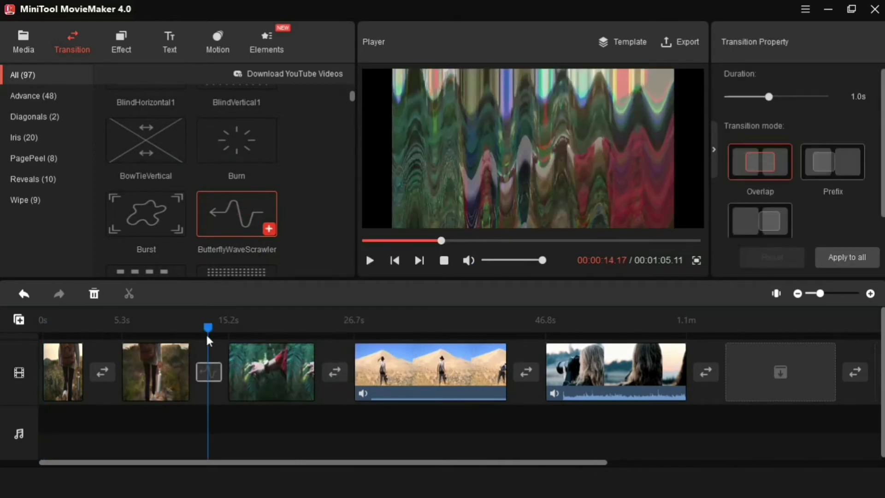
click(369, 260)
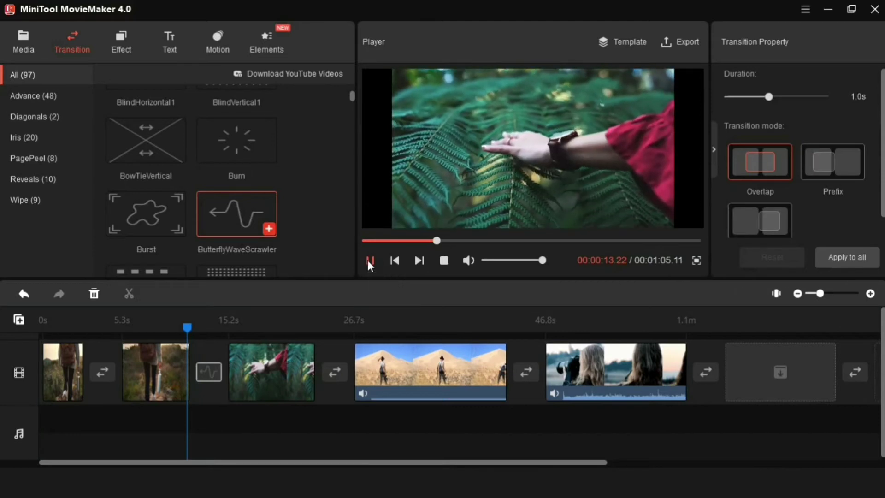
click(369, 261)
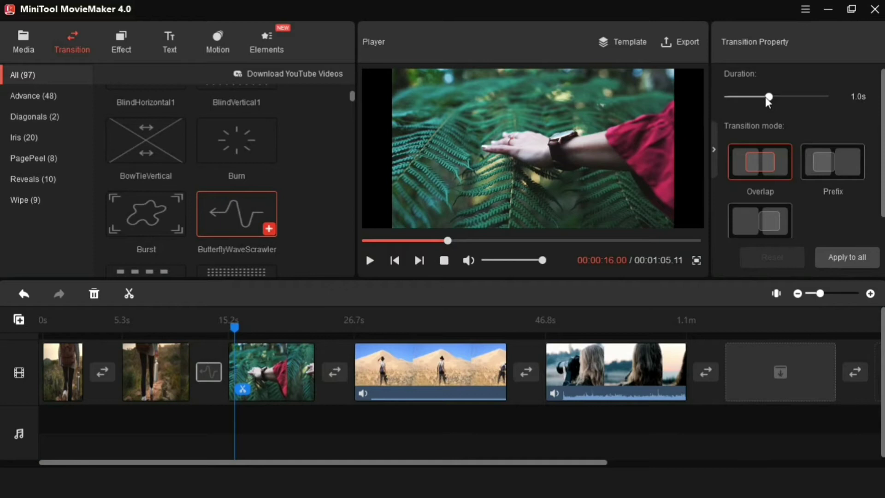
Set the transition duration to 1.1 s, trying Prefix and Postfix before keeping Overlap
drag(766, 97, 773, 98)
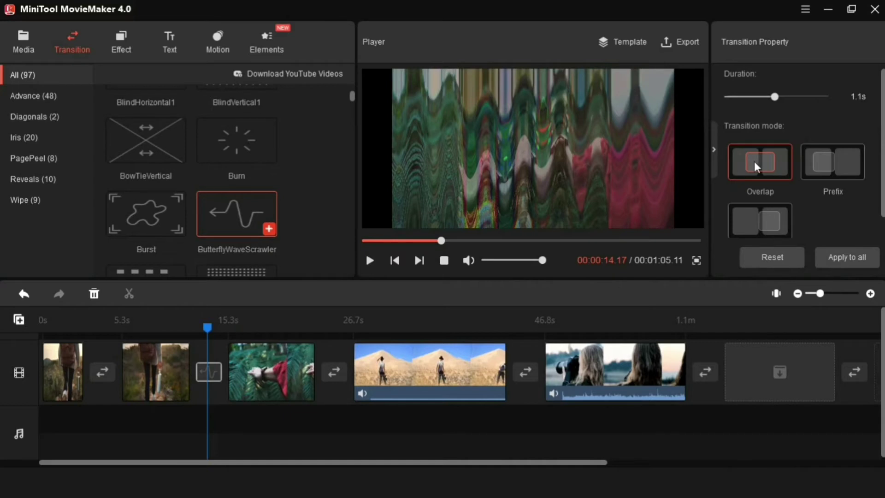
click(827, 162)
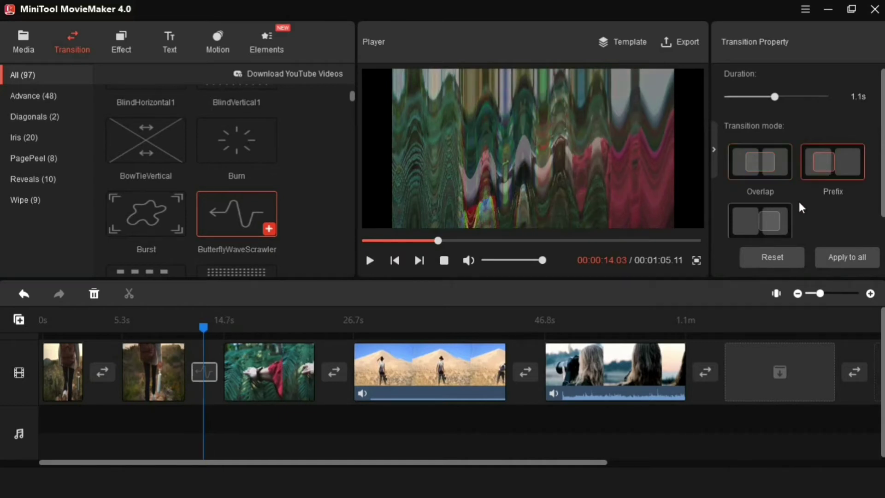
click(789, 219)
click(791, 146)
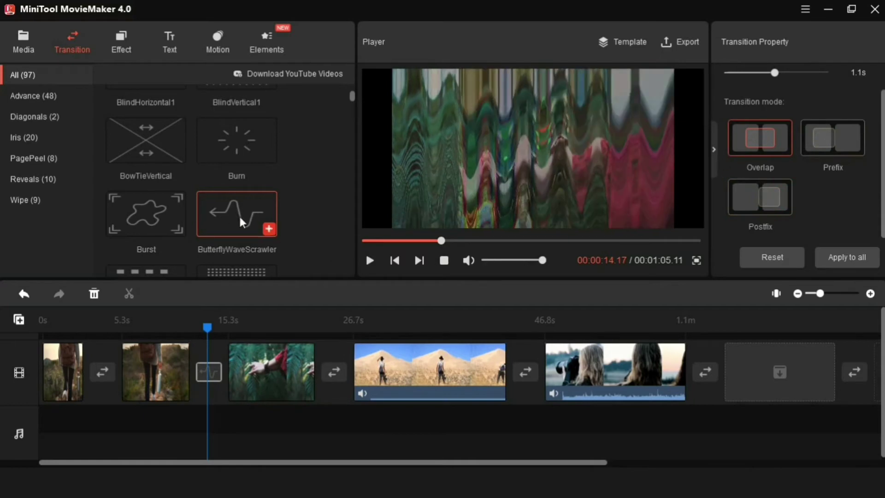
scroll(224, 221, down, 5)
click(146, 184)
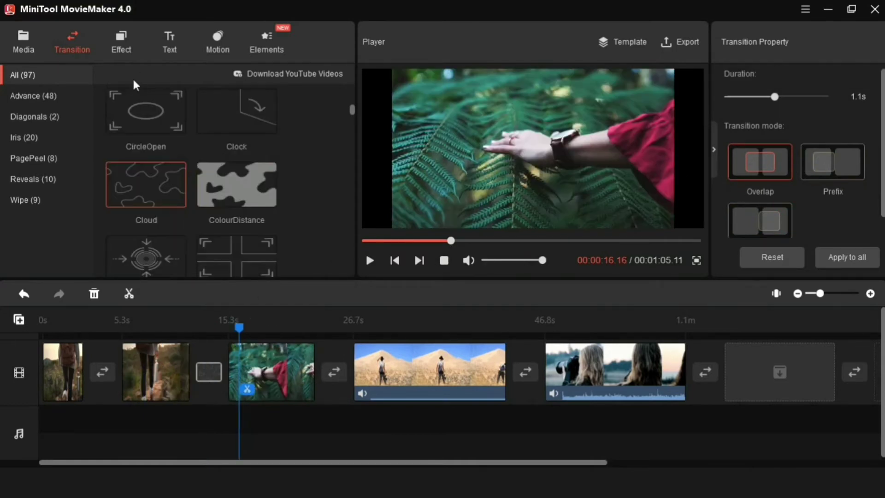
Apply the Fresh New filter to the fern clip
click(129, 48)
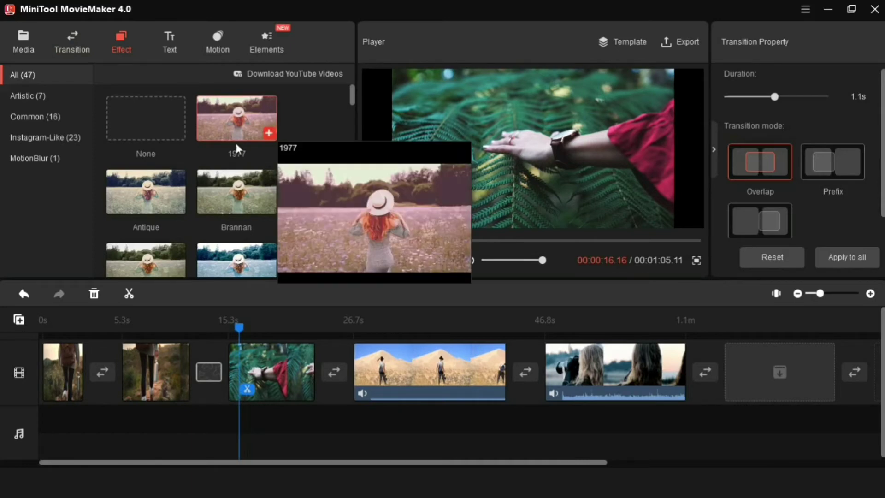
scroll(235, 141, down, 4)
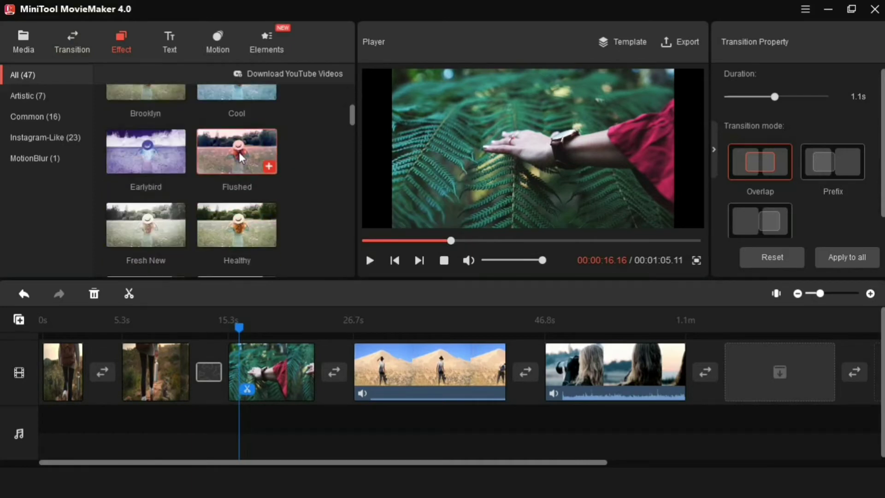
scroll(239, 153, down, 1)
click(178, 209)
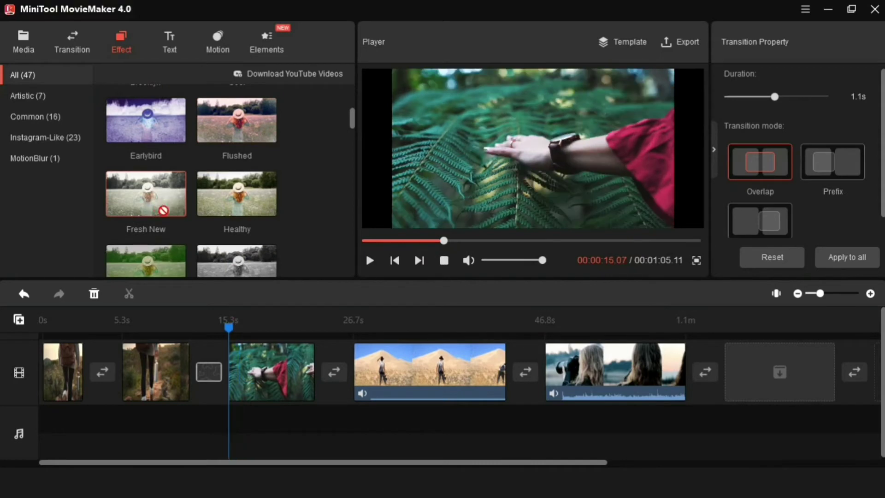
click(261, 355)
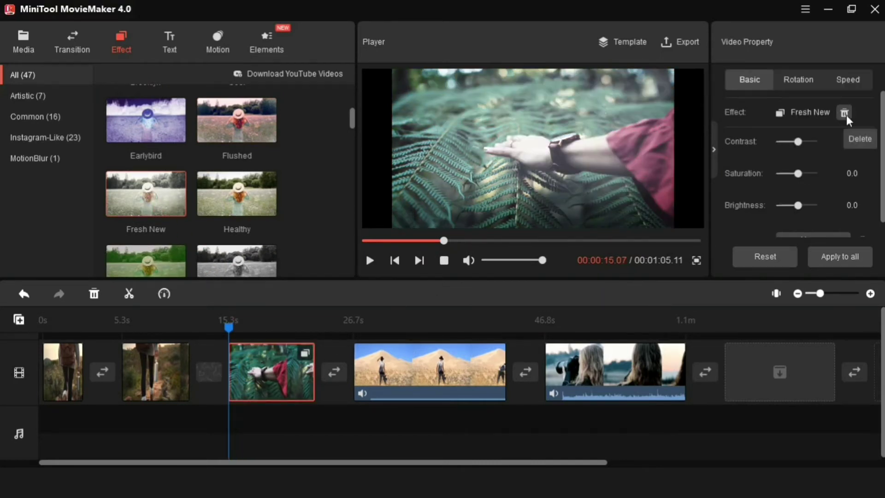
Replace the fern clip's Fresh New filter with Healthy
mouse_move(235, 203)
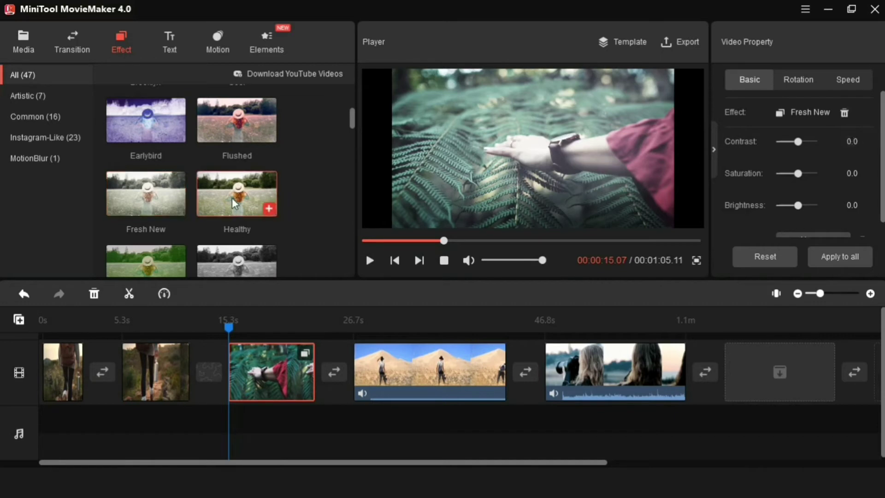
mouse_move(235, 203)
mouse_down()
mouse_move(254, 261)
mouse_move(249, 361)
mouse_move(260, 369)
mouse_move(259, 357)
mouse_up()
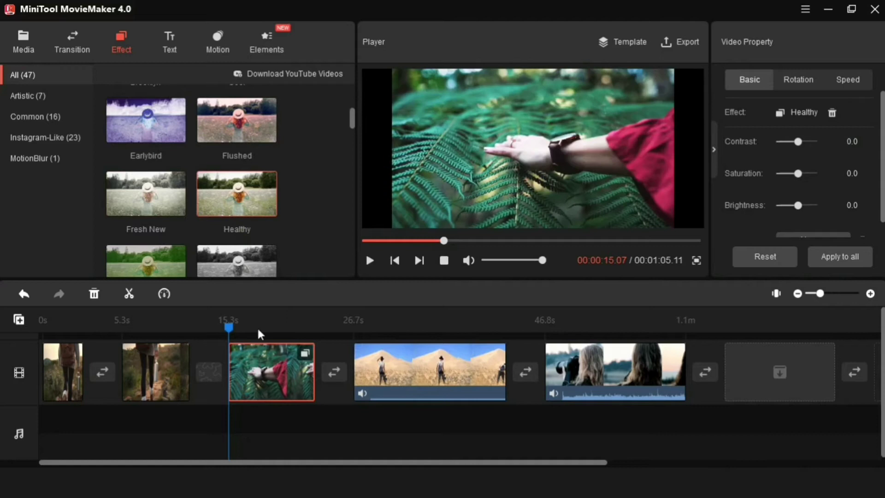
scroll(217, 223, down, 3)
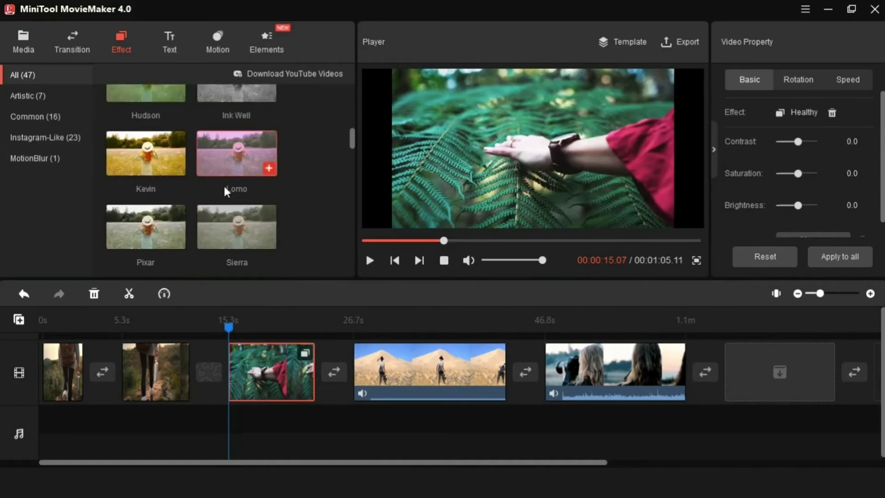
scroll(211, 175, up, 5)
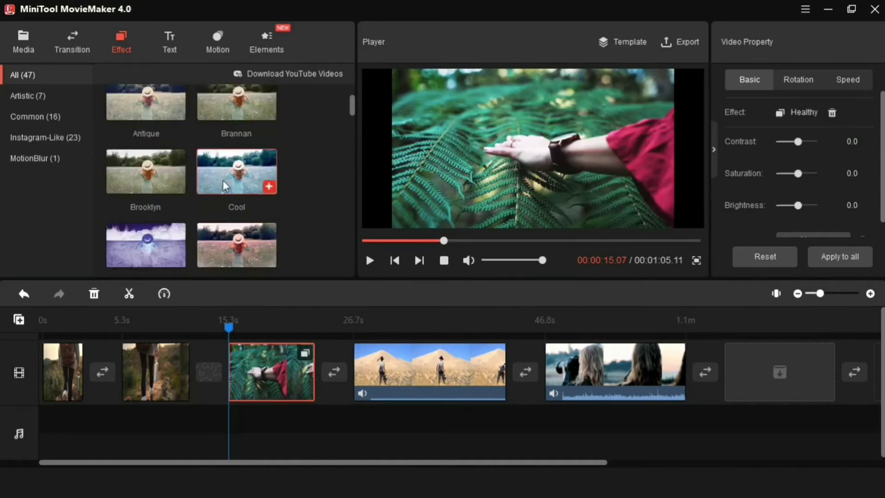
Add an empty track and place Caption24 on it, aligned to the playhead over the fern clip
click(168, 46)
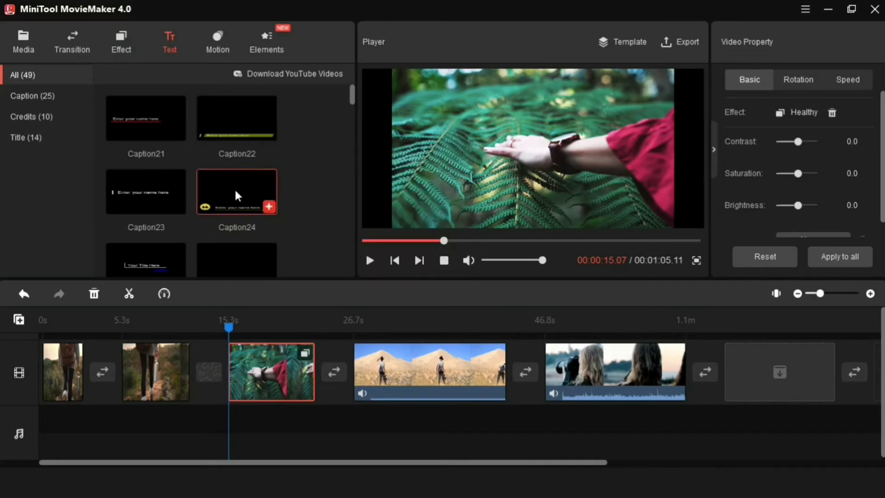
mouse_move(235, 192)
click(20, 320)
click(52, 342)
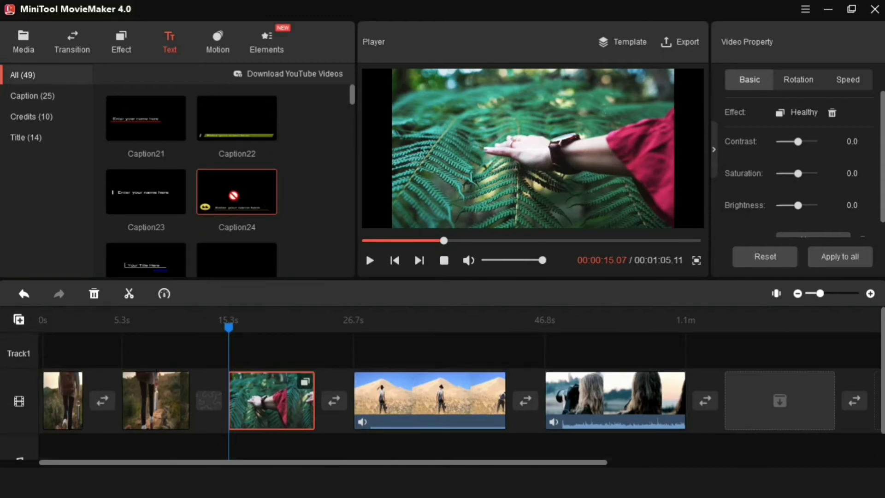
drag(242, 357, 243, 356)
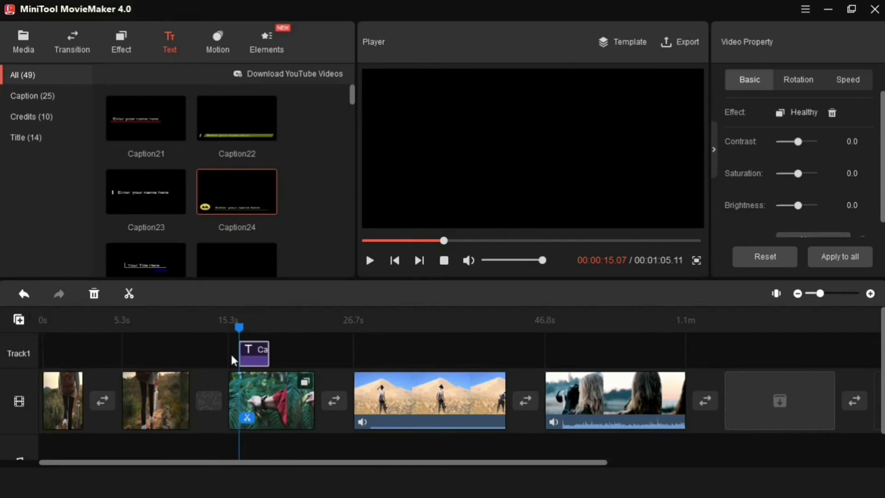
drag(244, 361, 237, 362)
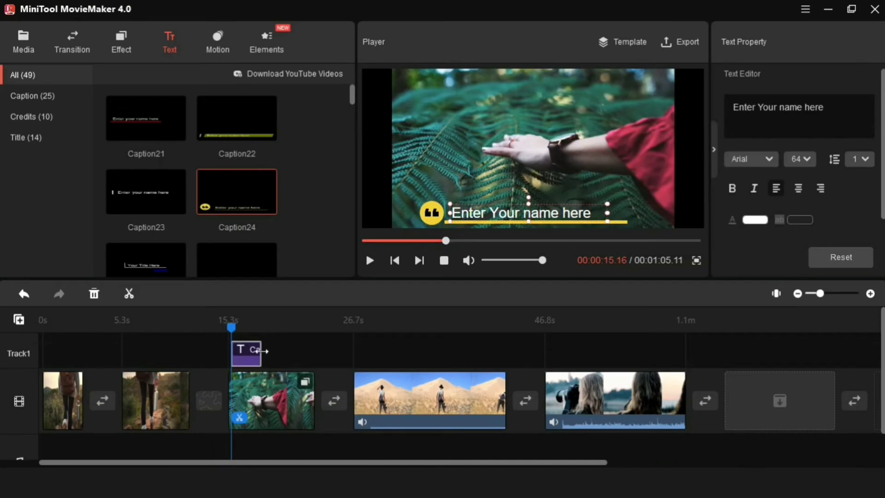
Lengthen the caption, then move its box left and narrow it in the frame
click(267, 361)
drag(275, 358, 281, 358)
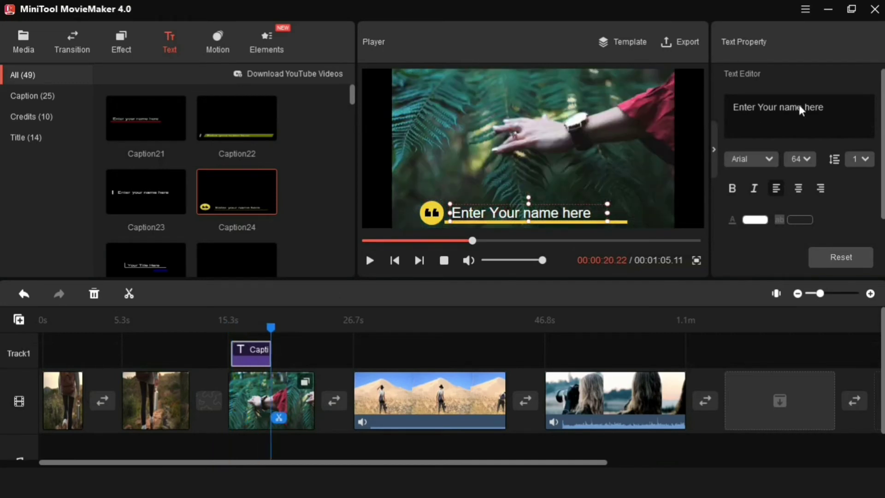
drag(555, 213, 576, 214)
drag(430, 212, 414, 209)
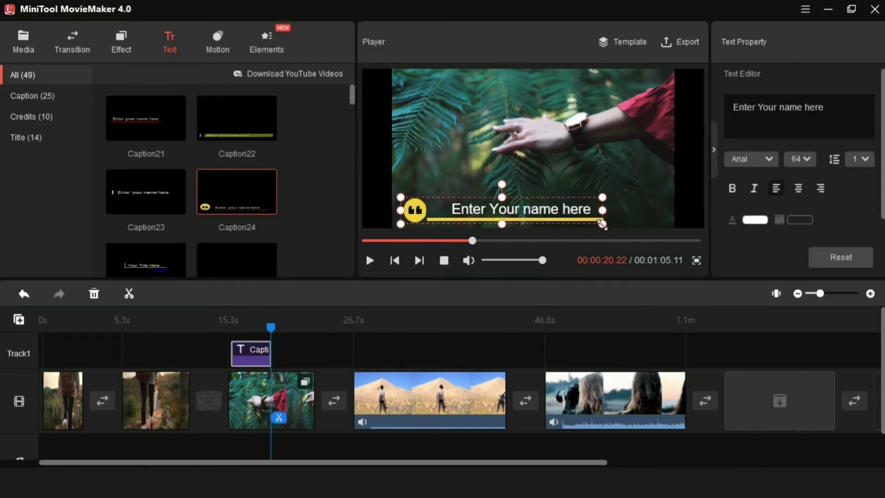
drag(610, 211, 391, 216)
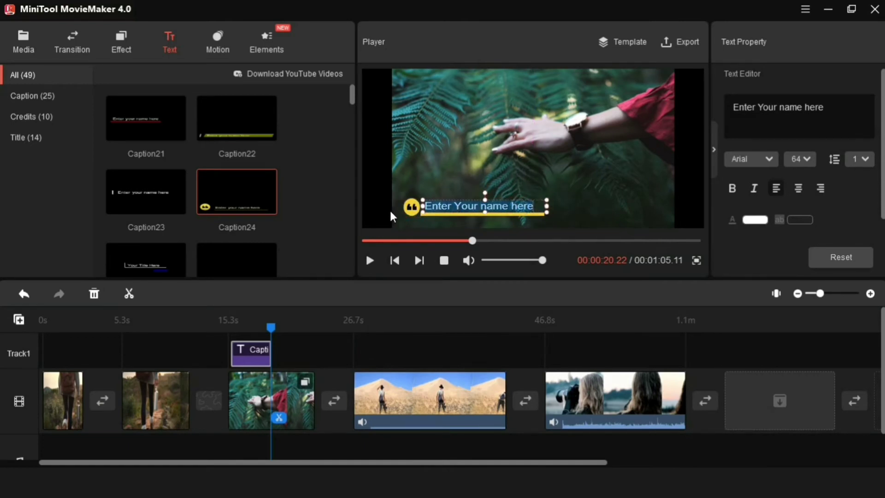
Change the caption text to 'text here' and play back the fern clip
text(text here)
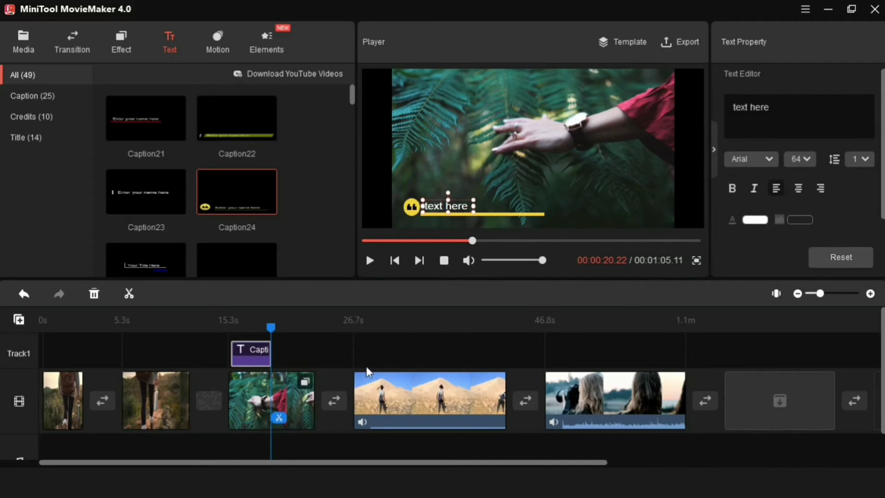
click(291, 404)
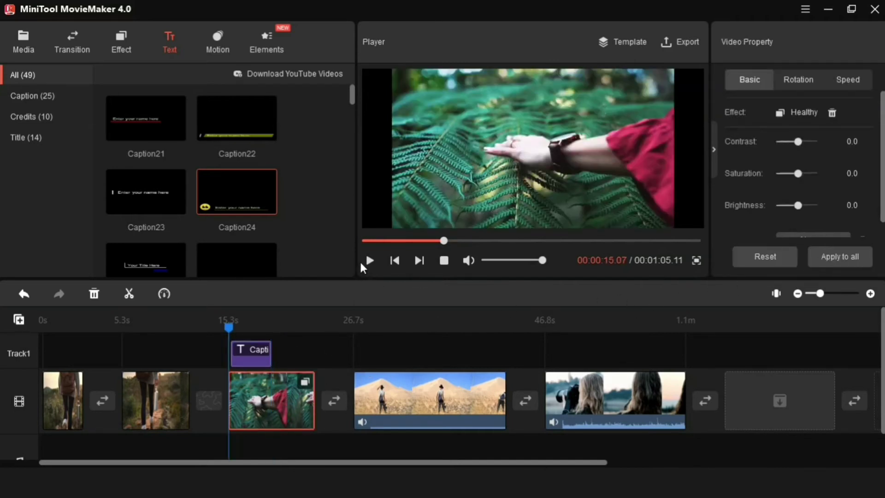
click(370, 261)
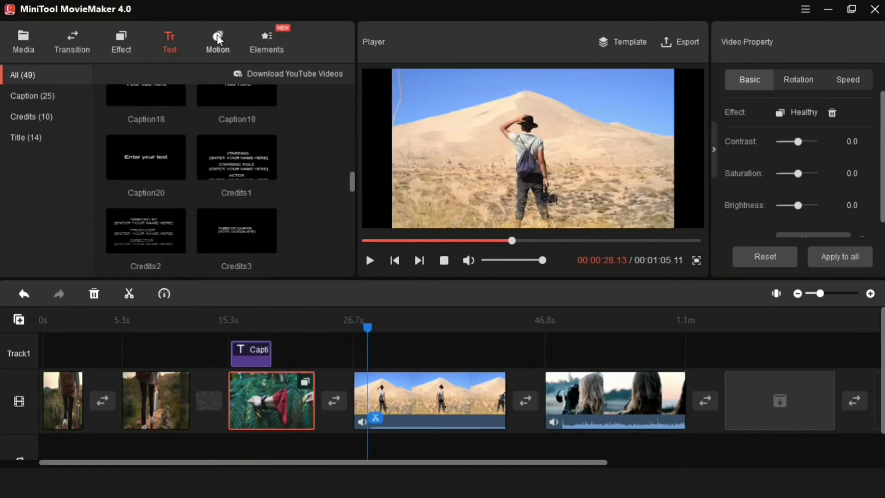
Apply the Zoom in center motion to the desert clip and preview it
click(219, 39)
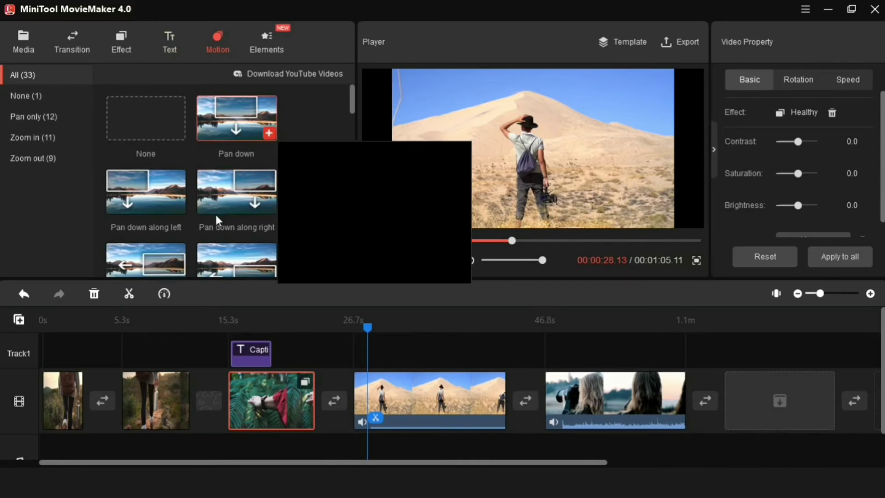
scroll(181, 242, down, 4)
scroll(181, 242, down, 4)
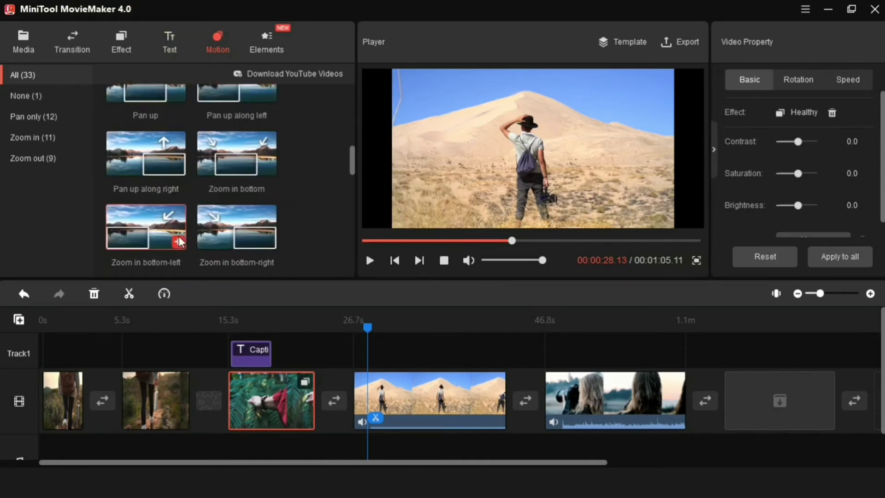
drag(243, 240, 387, 411)
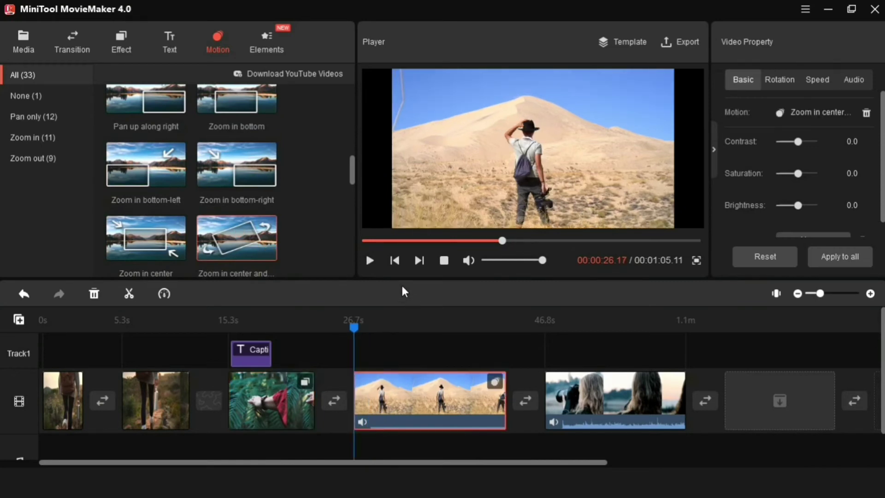
click(368, 261)
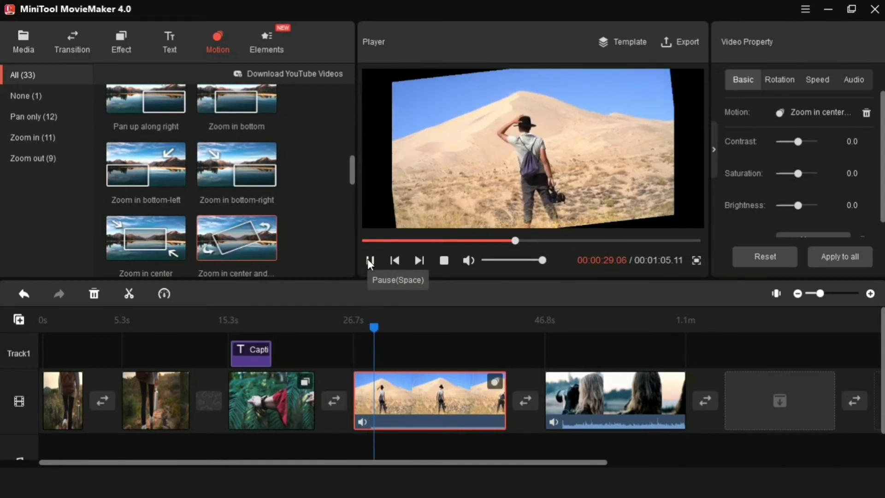
click(369, 261)
Replace the desert clip's motion with Zoom in bottom-right and preview it
click(255, 172)
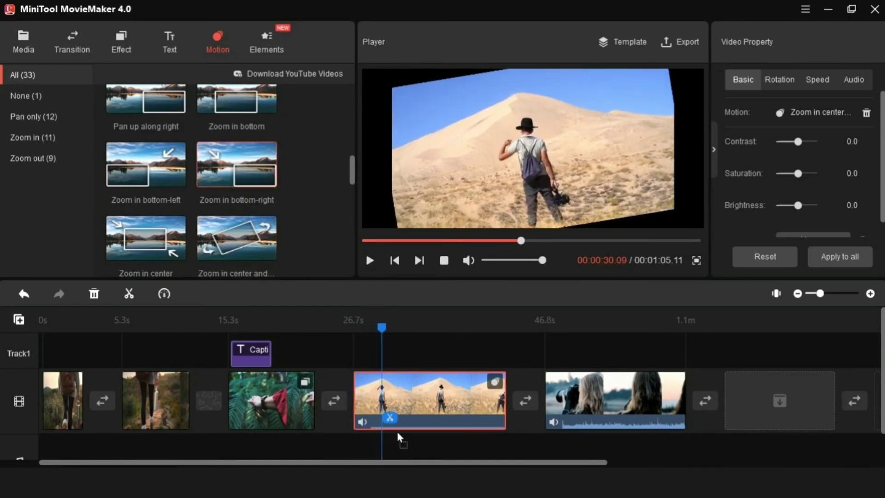
drag(457, 411, 455, 411)
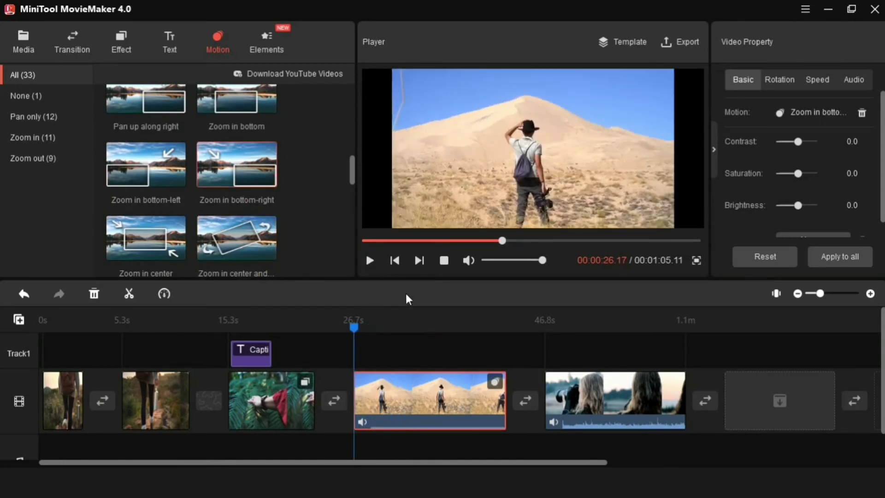
click(370, 260)
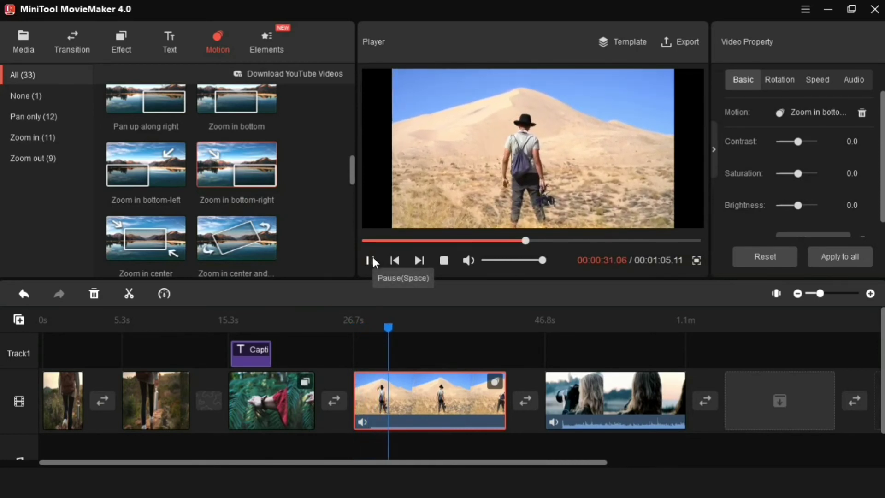
click(372, 260)
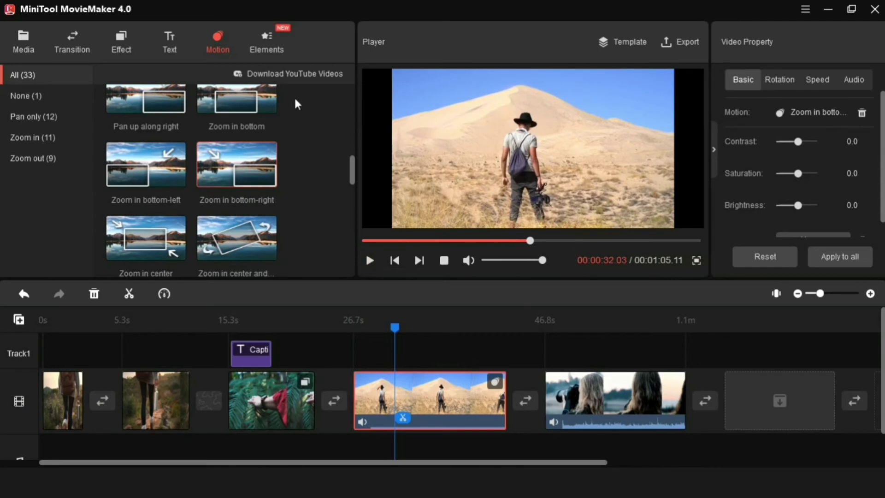
Show the Elements sticker library with items like Birthday cake, Cake 1, Cake 2 and Candy
click(278, 50)
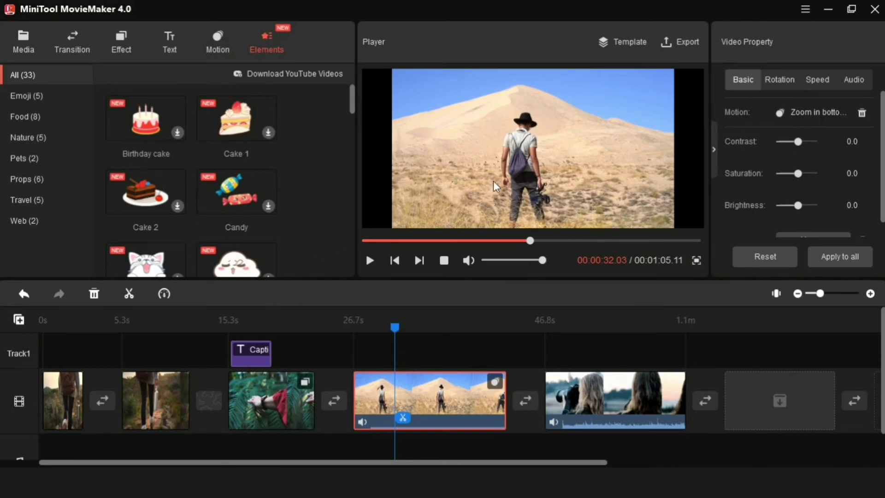
Browse the movie templates gallery and start the Photo Album template
click(619, 42)
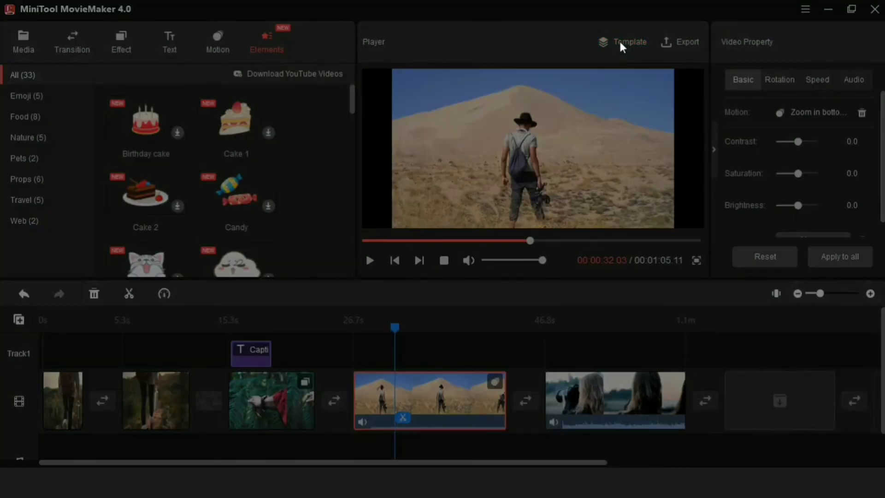
scroll(442, 189, down, 4)
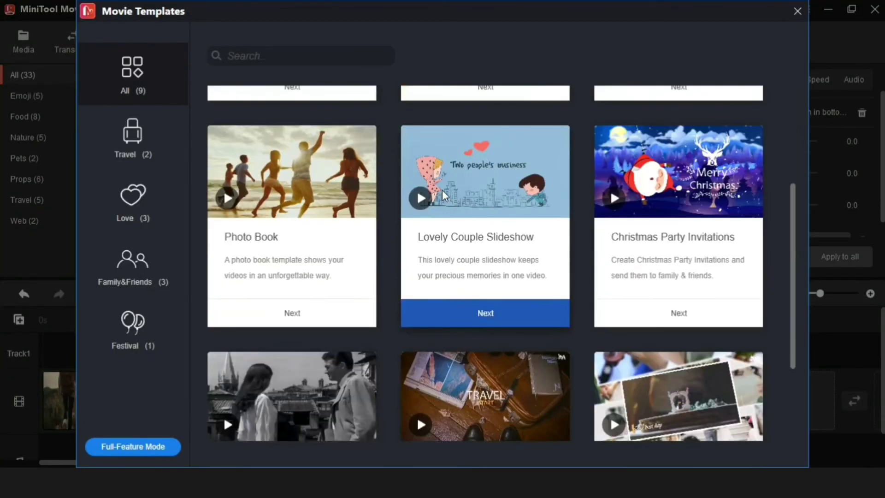
scroll(449, 186, up, 4)
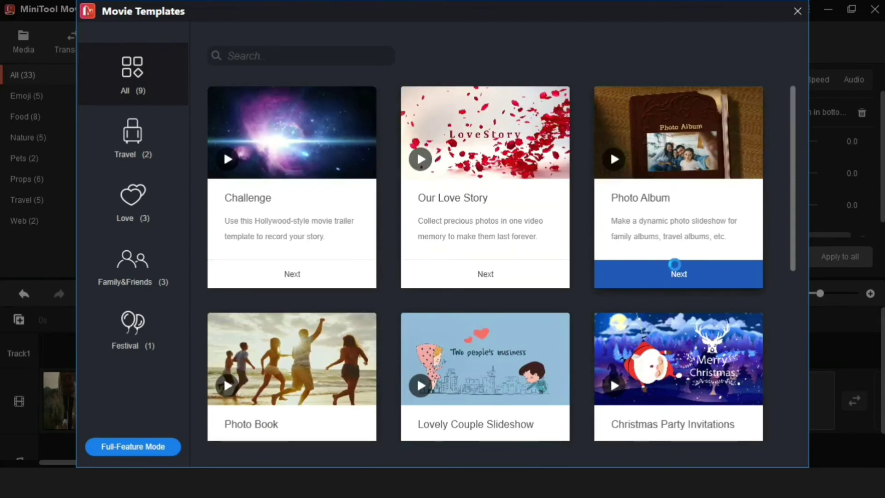
click(676, 272)
Pick the wallpaper-folder pictures, from the blue Windows wallpaper to the astronaut, and load them into the template
ctrl+click(295, 136)
ctrl+click(393, 121)
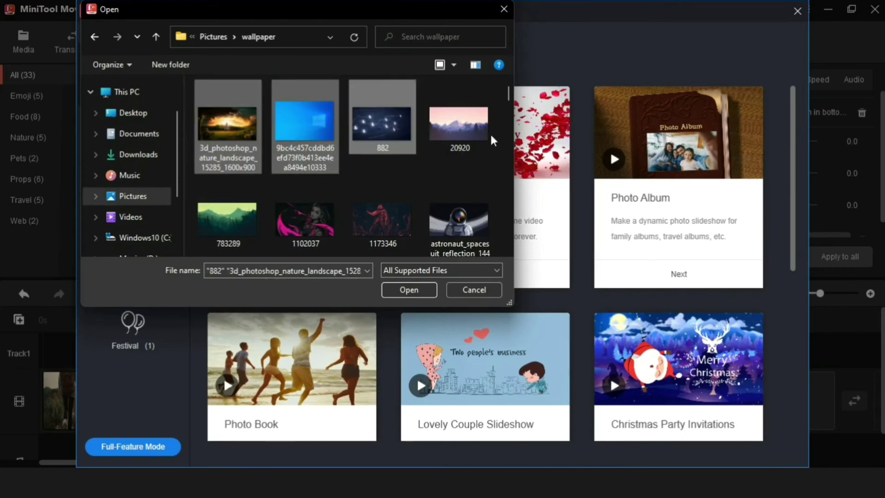
ctrl+click(459, 124)
ctrl+click(230, 217)
ctrl+click(382, 205)
ctrl+click(449, 201)
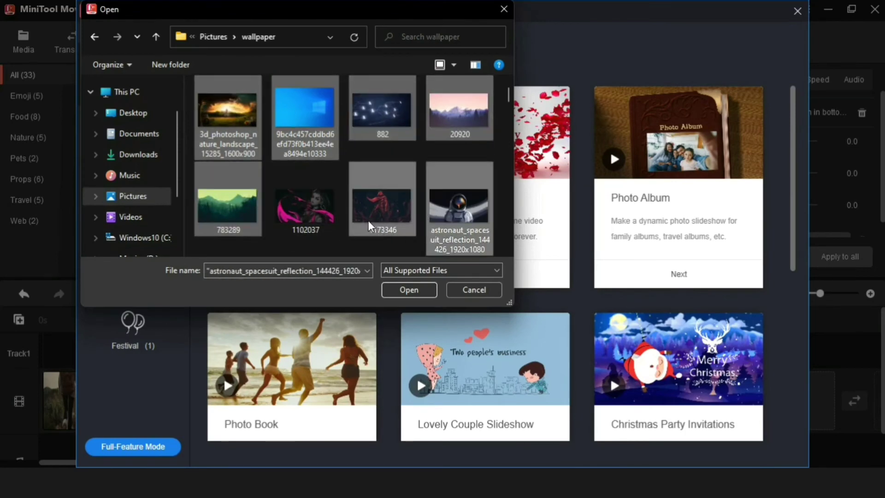
click(417, 295)
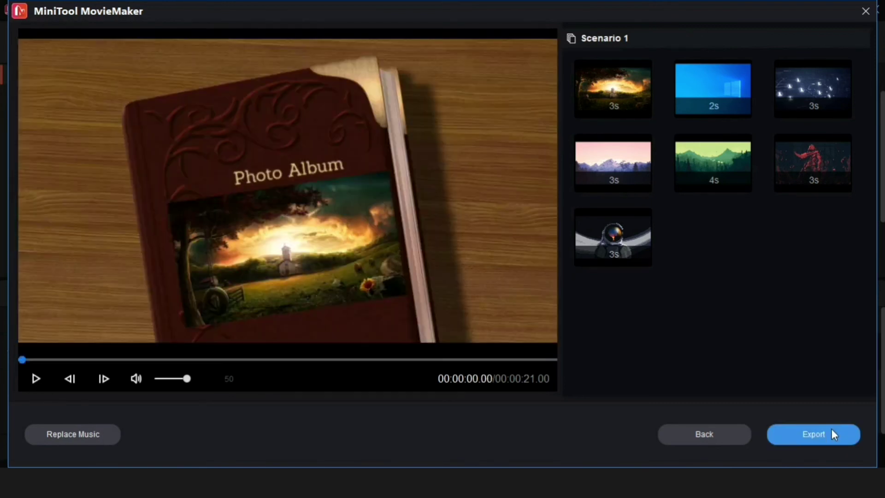
Check and dismiss the template's Export options, then close the Photo Album preview without saving
click(832, 431)
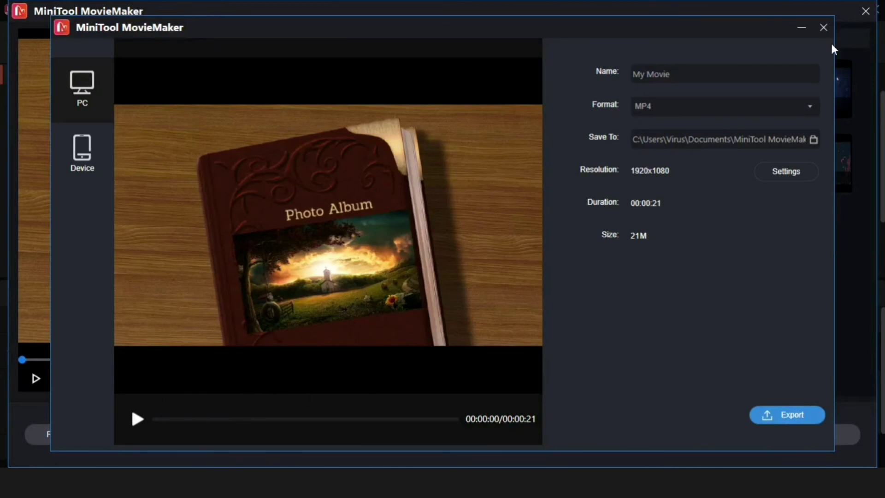
click(824, 28)
click(865, 11)
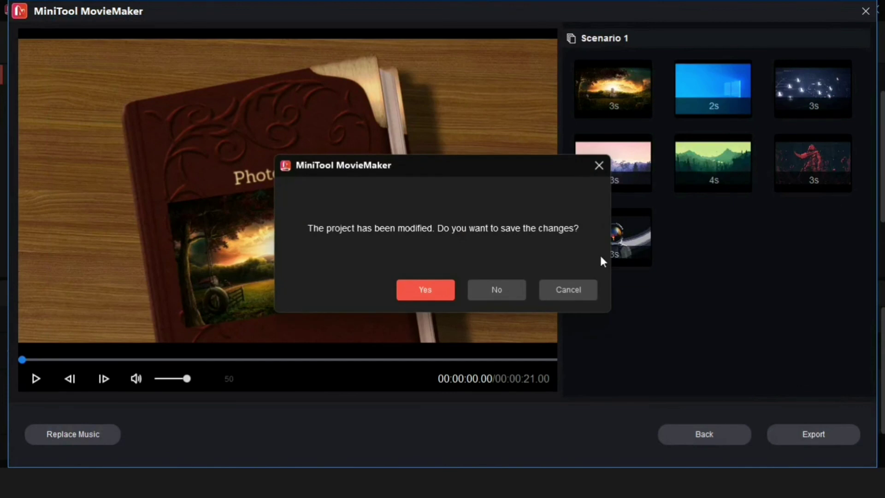
click(496, 293)
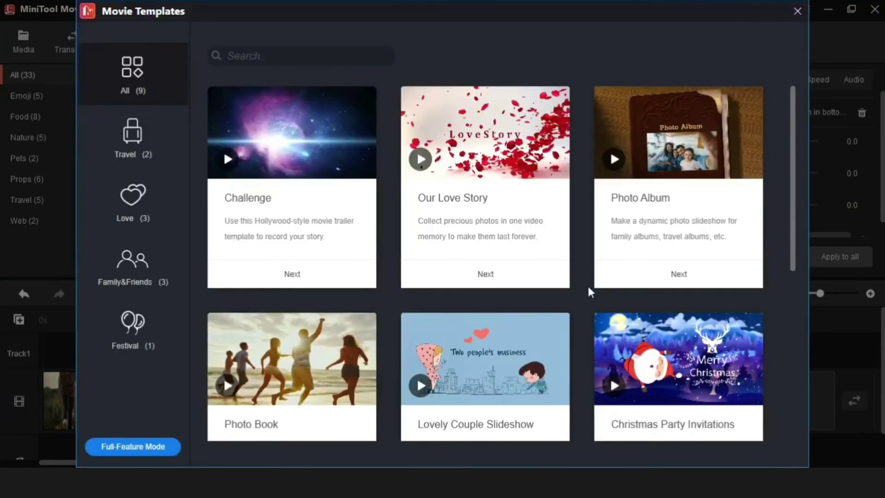
Leave the templates gallery and put the song 'Awful' from the Media album onto the music track
click(798, 12)
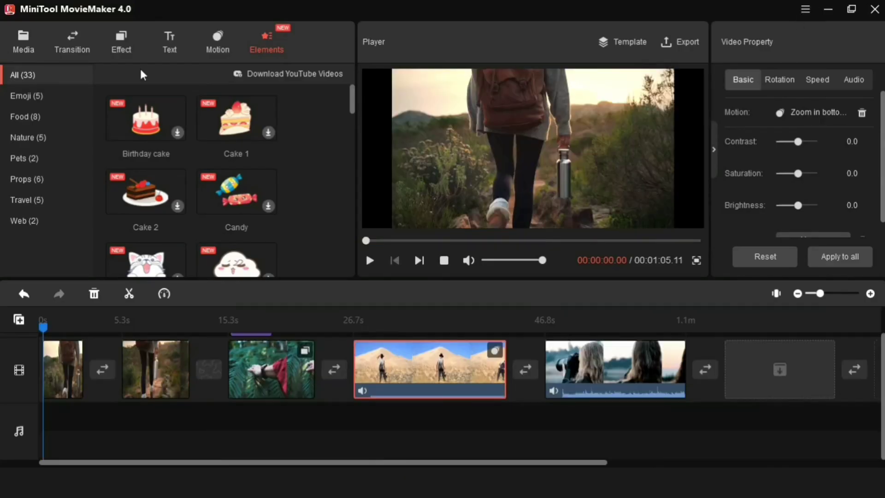
click(24, 40)
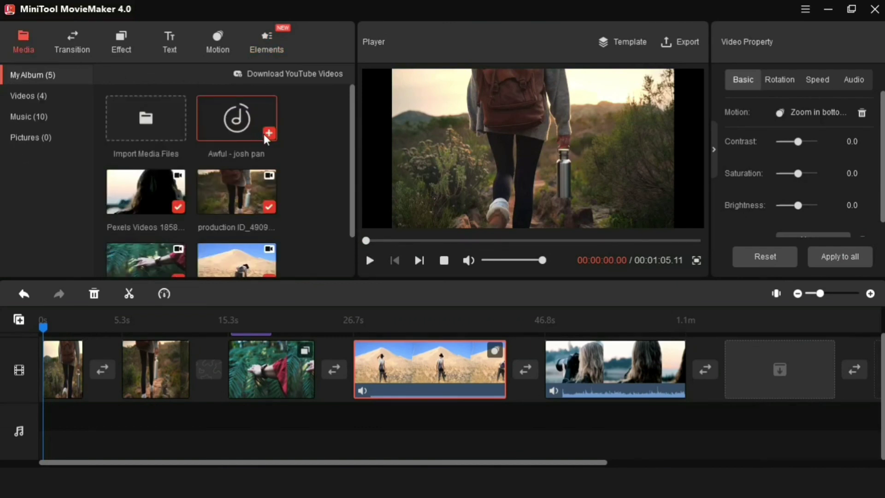
click(268, 133)
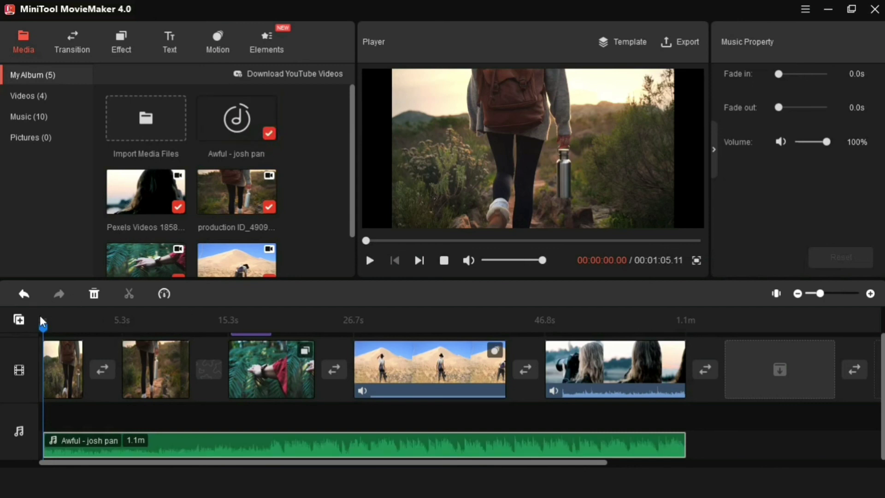
scroll(43, 329, up, 1)
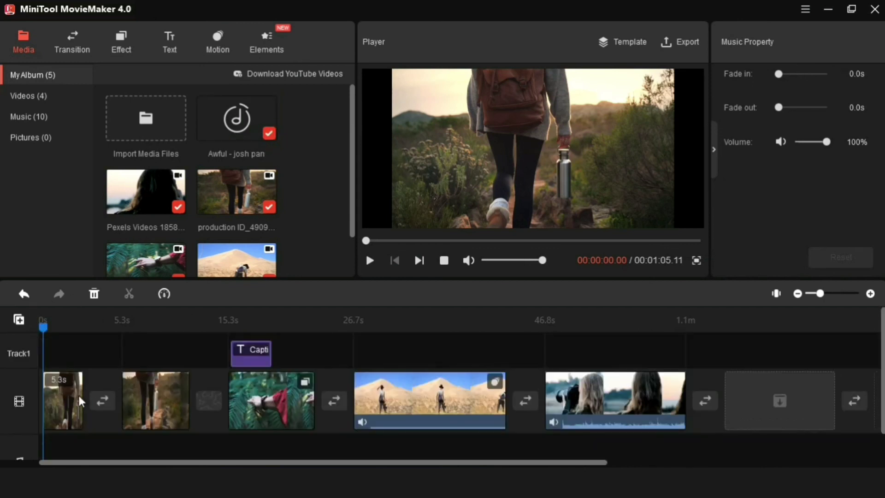
Export the movie as MP4 at Best quality with 1920x1080 resolution
click(691, 41)
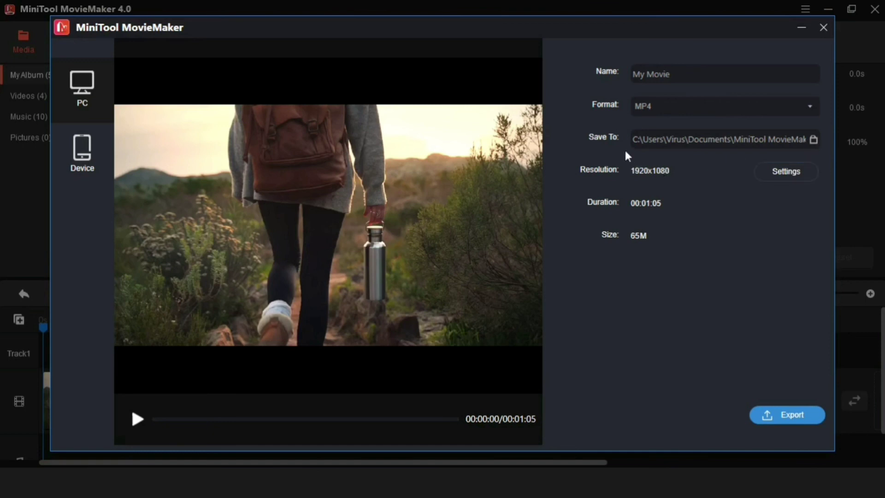
click(797, 178)
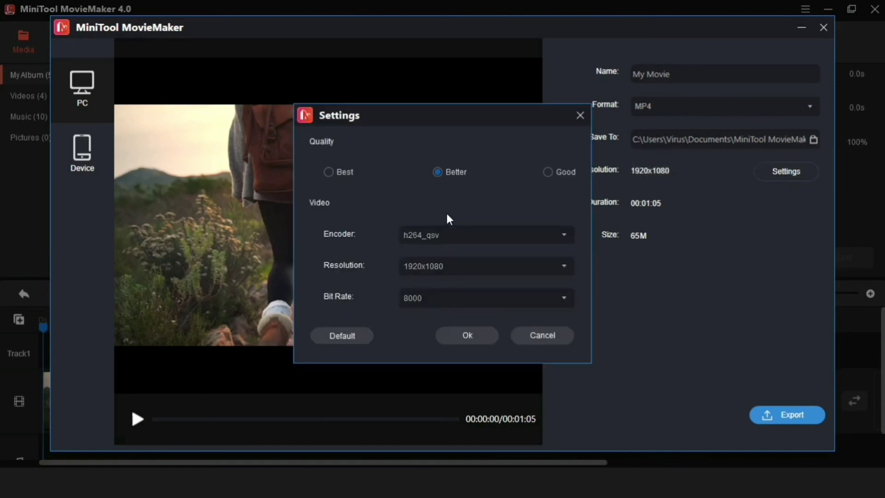
click(348, 175)
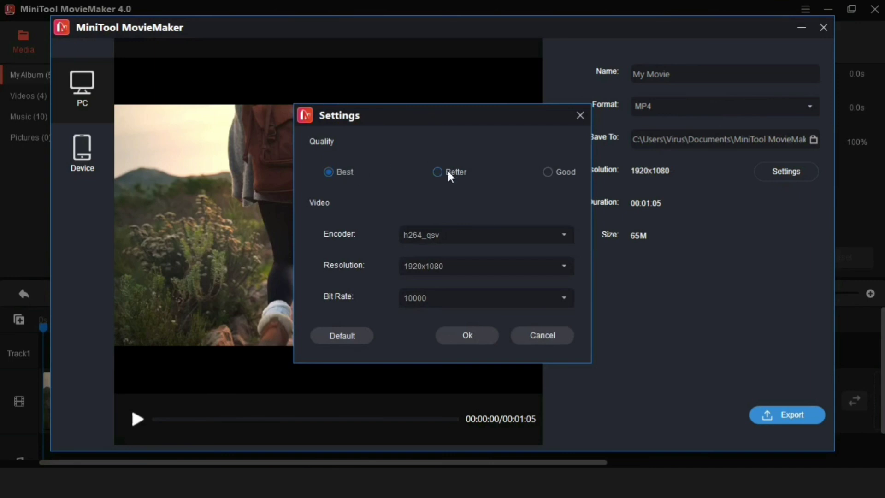
click(459, 266)
click(461, 266)
click(469, 340)
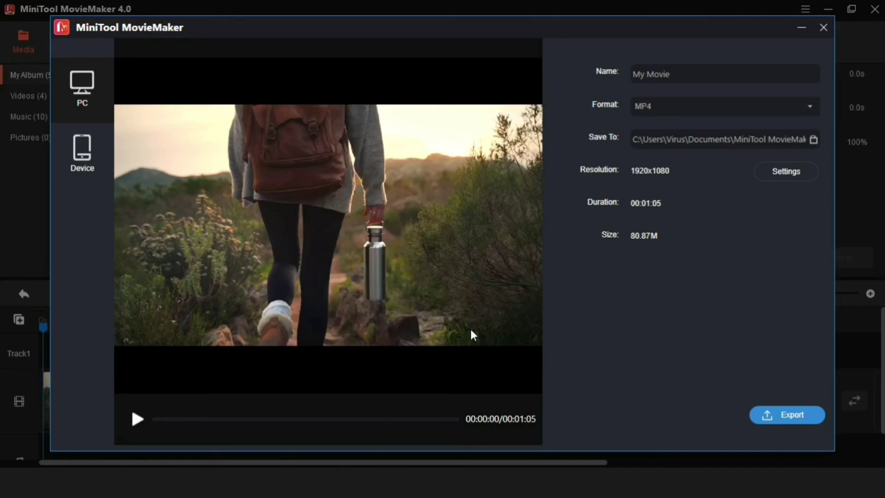
click(815, 406)
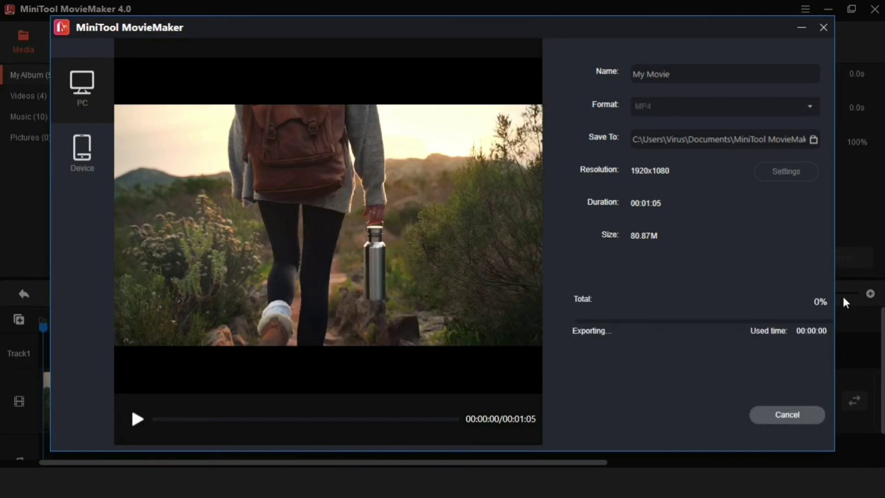